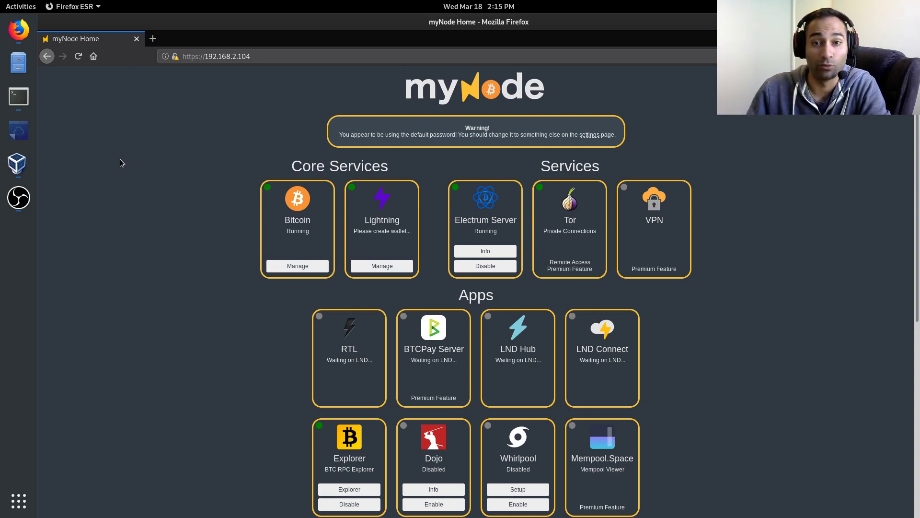
Scroll down the home dashboard to the Settings and Info section
scroll(121, 165, "down", 5)
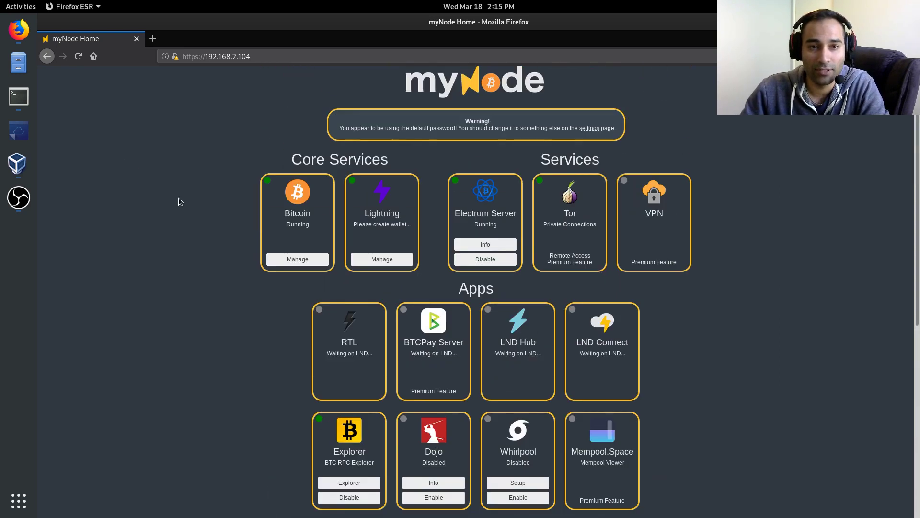
scroll(248, 289, "down", 1)
Open the Settings page and scroll down through its sections
left_click(307, 433)
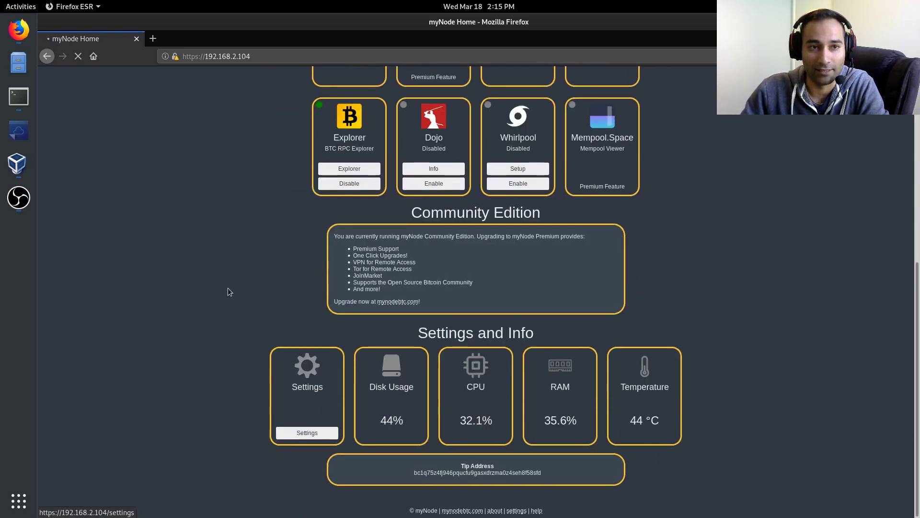
scroll(238, 242, "up", 7)
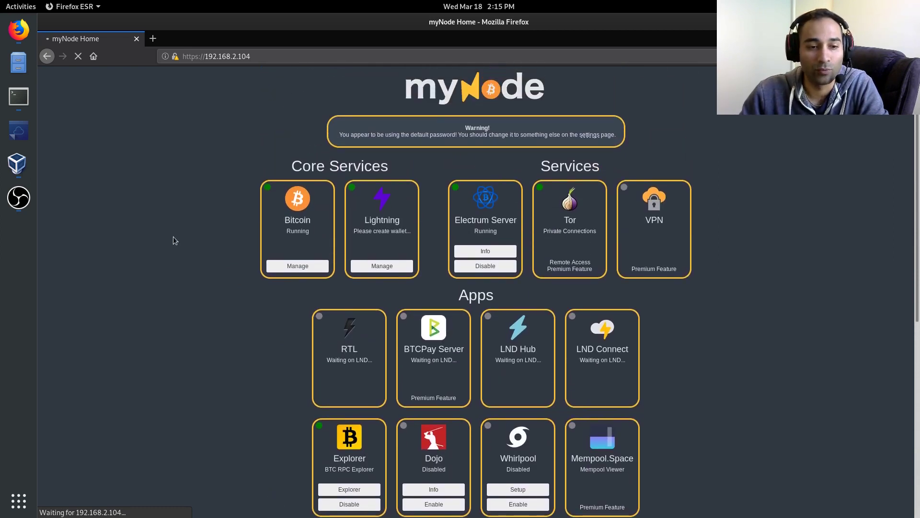
scroll(206, 246, "down", 8)
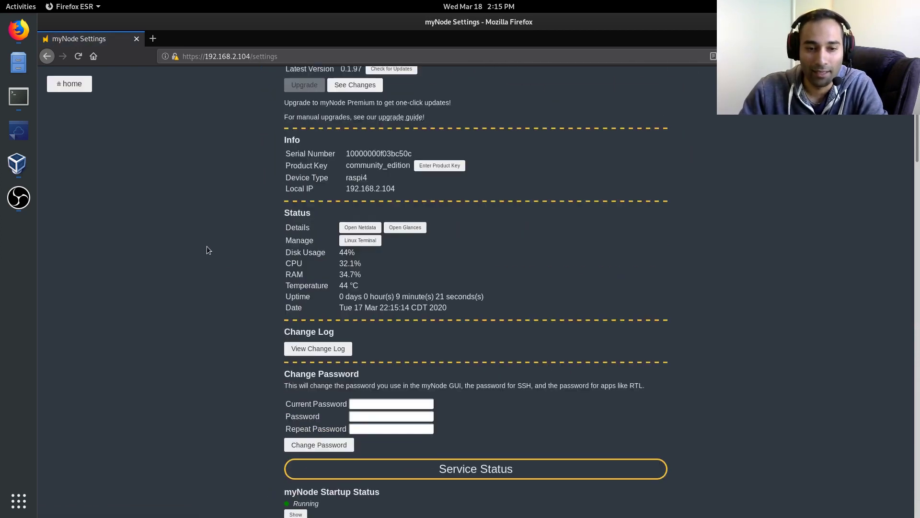
scroll(212, 240, "down", 20)
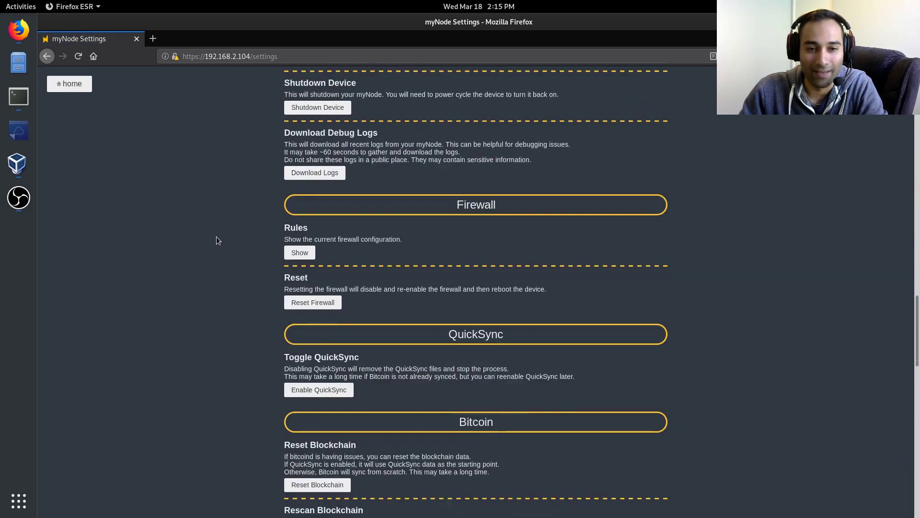
scroll(217, 240, "down", 3)
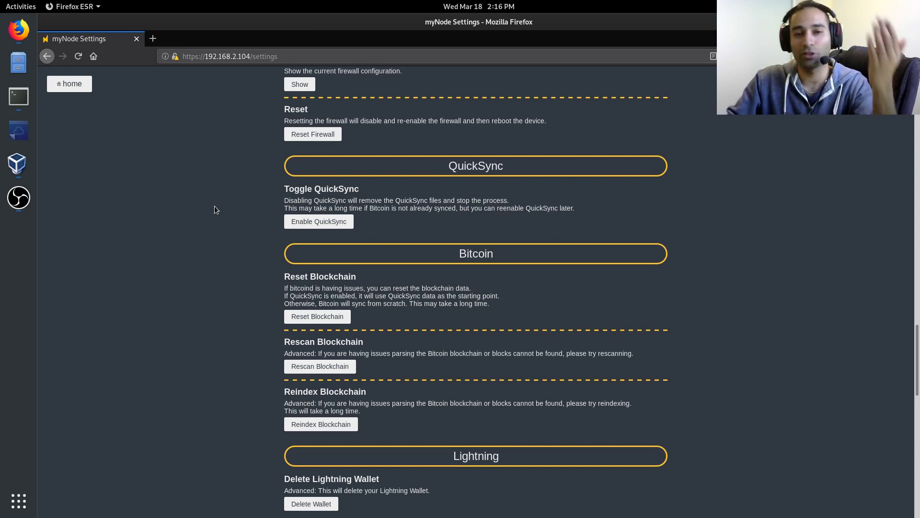
Return to the top of Settings and highlight the Disk Usage value
scroll(243, 274, "up", 12)
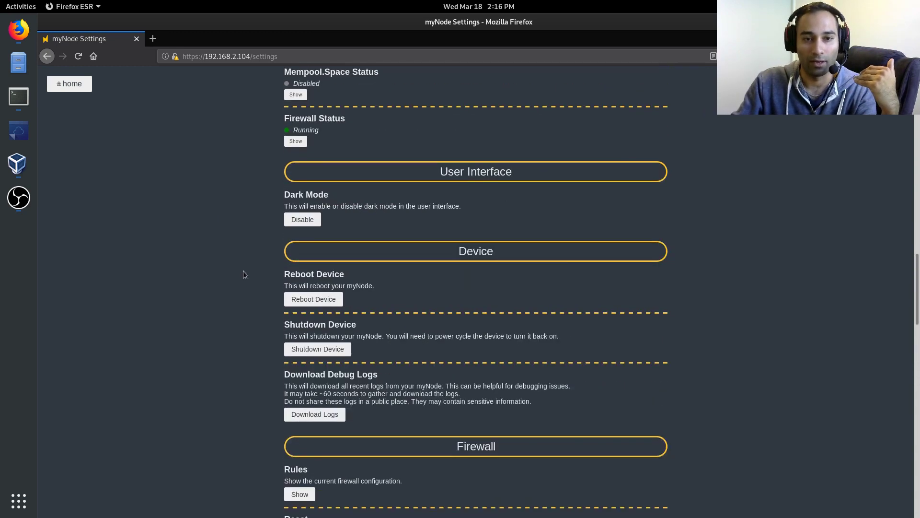
scroll(243, 274, "up", 17)
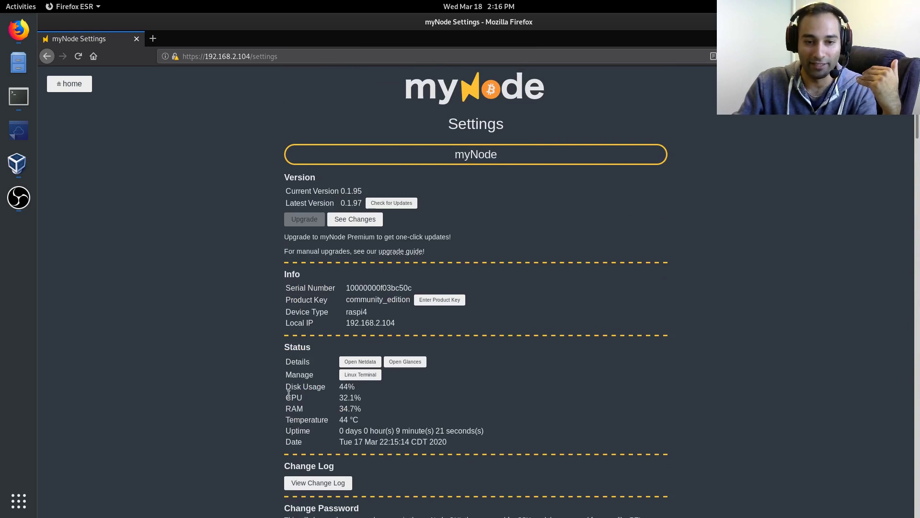
left_click_drag(290, 395, 353, 388)
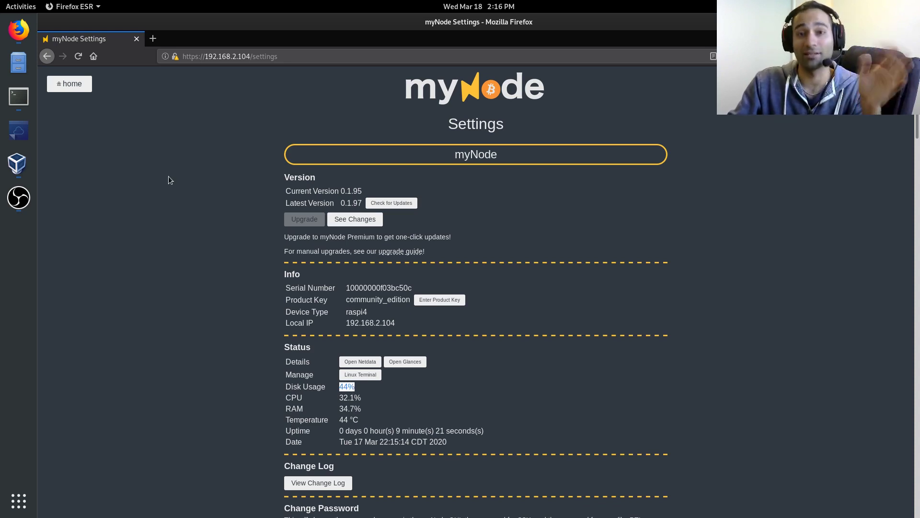
Scroll through the device, firewall, QuickSync and blockchain sections of Settings
scroll(191, 227, "down", 8)
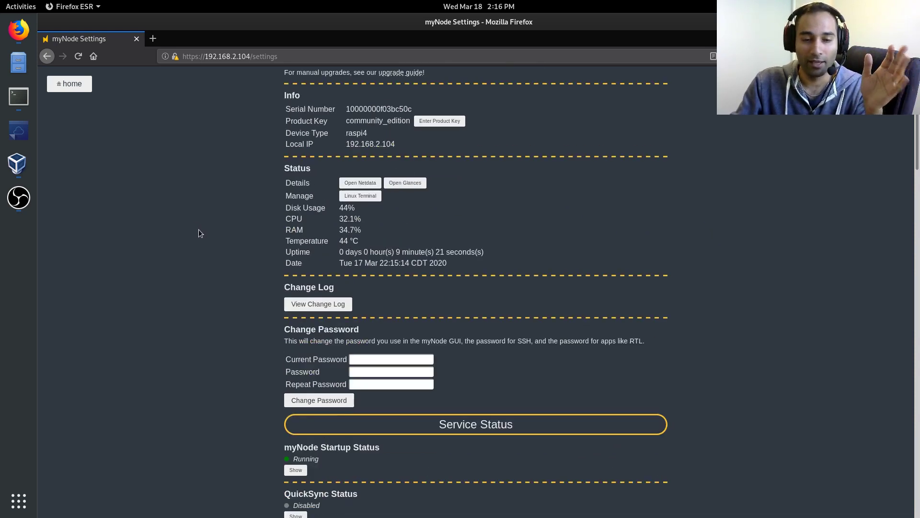
scroll(199, 234, "down", 14)
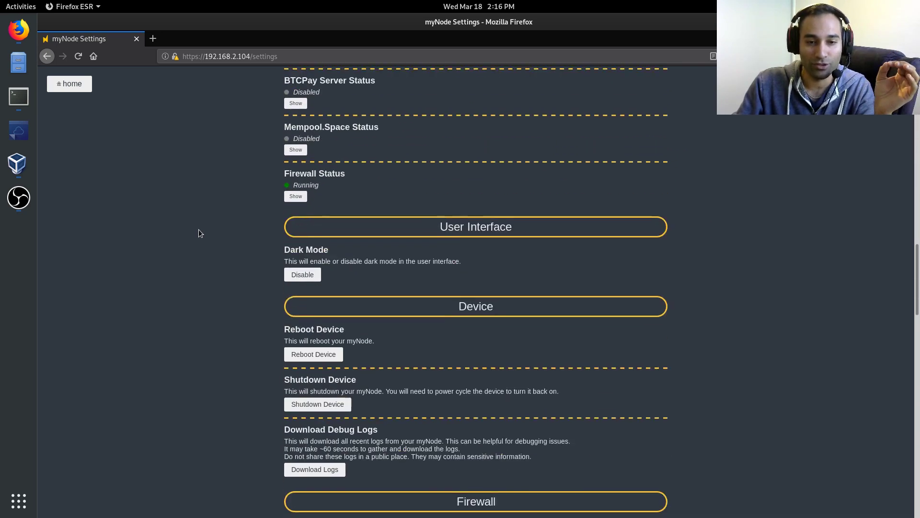
scroll(199, 234, "down", 7)
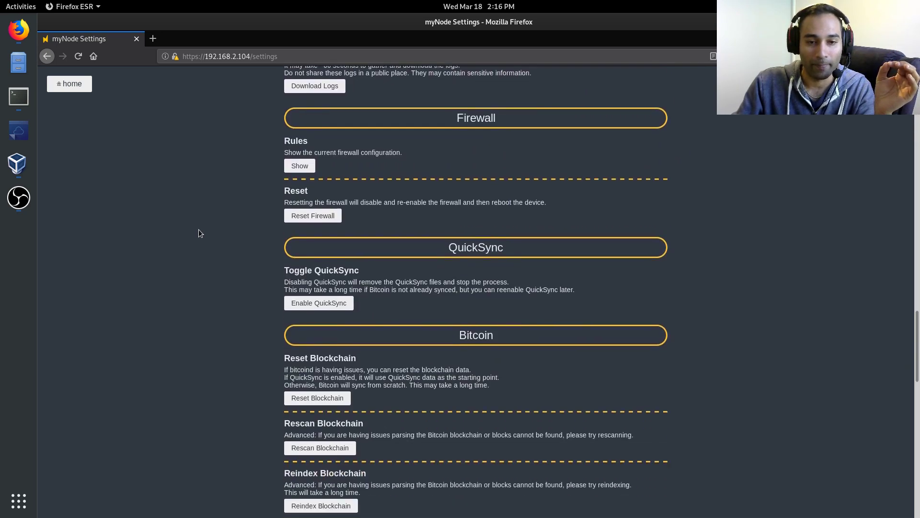
scroll(199, 231, "down", 4)
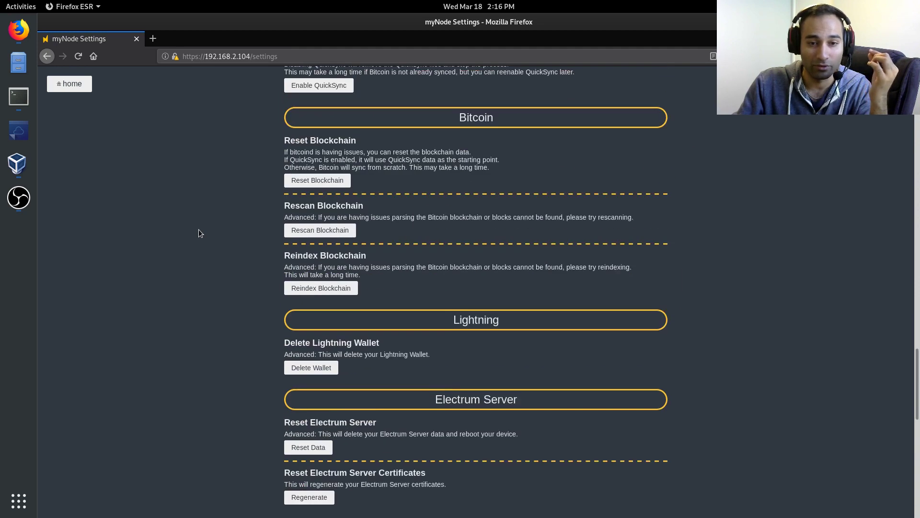
scroll(197, 250, "down", 2)
scroll(199, 260, "up", 8)
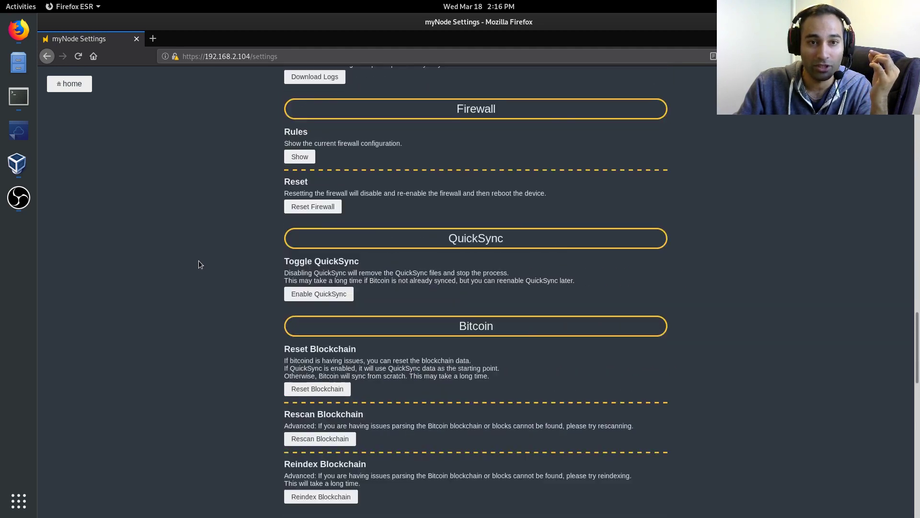
scroll(198, 265, "up", 6)
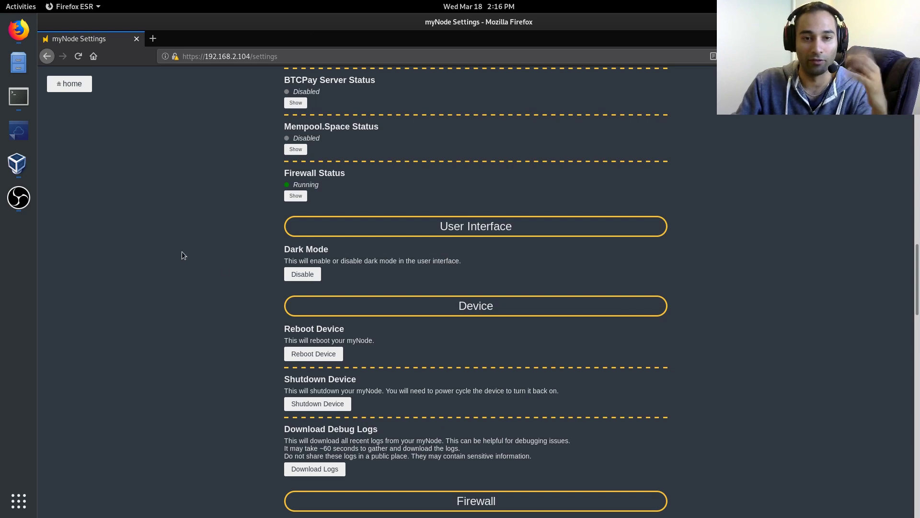
Skim the lower settings once more, then go back to the home dashboard
scroll(181, 241, "down", 1)
scroll(181, 241, "down", 10)
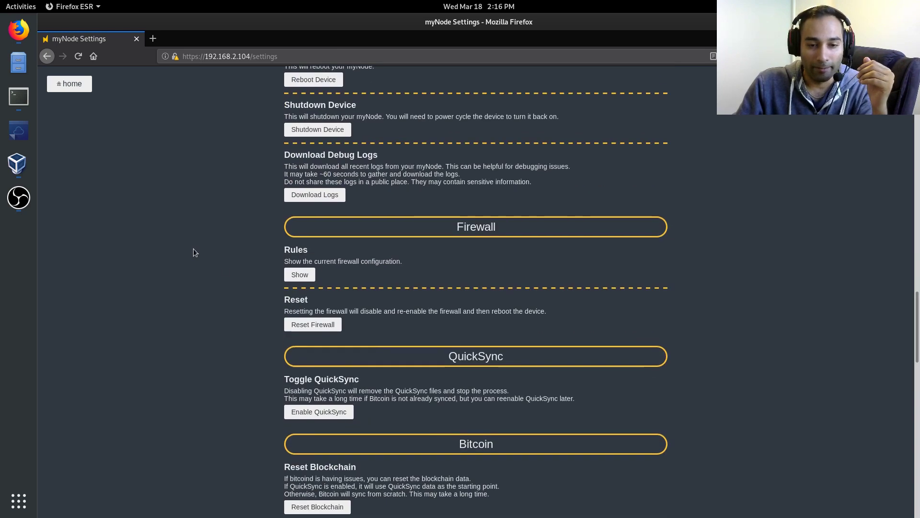
scroll(194, 252, "down", 1)
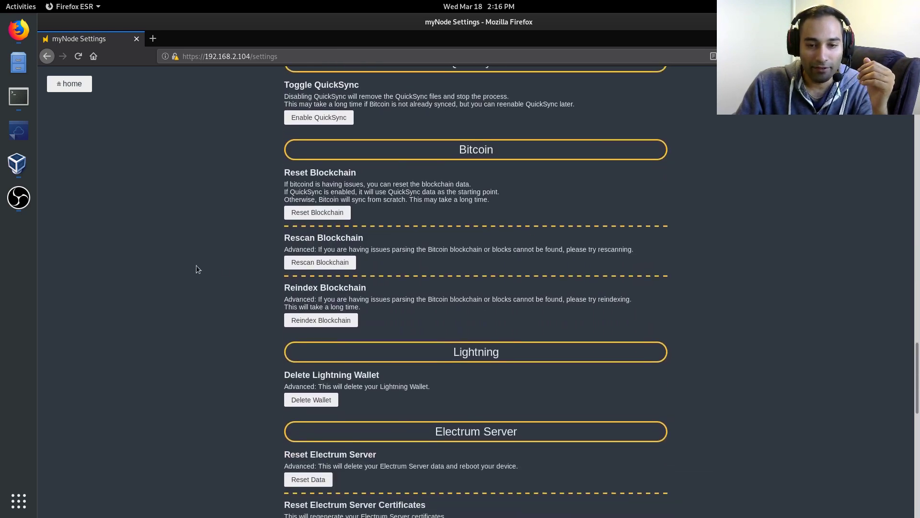
scroll(196, 266, "up", 15)
scroll(195, 265, "up", 15)
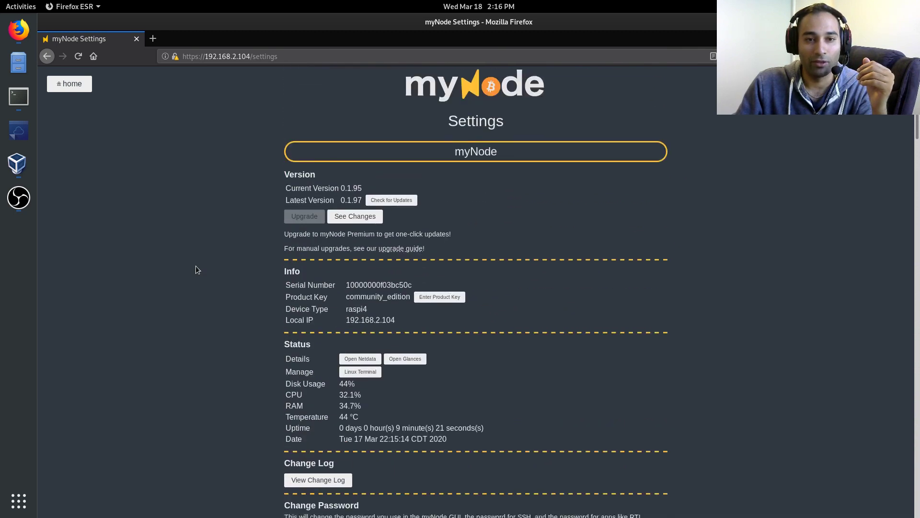
left_click(80, 88)
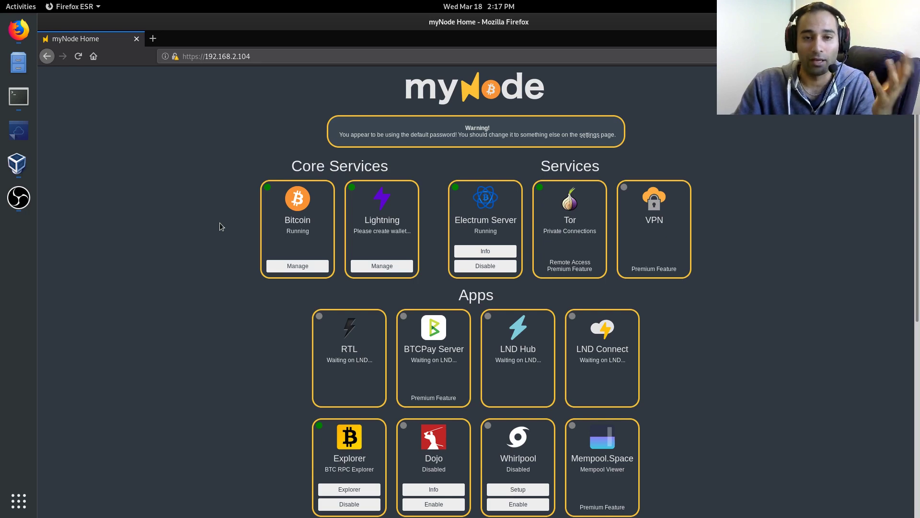
scroll(220, 223, "down", 5)
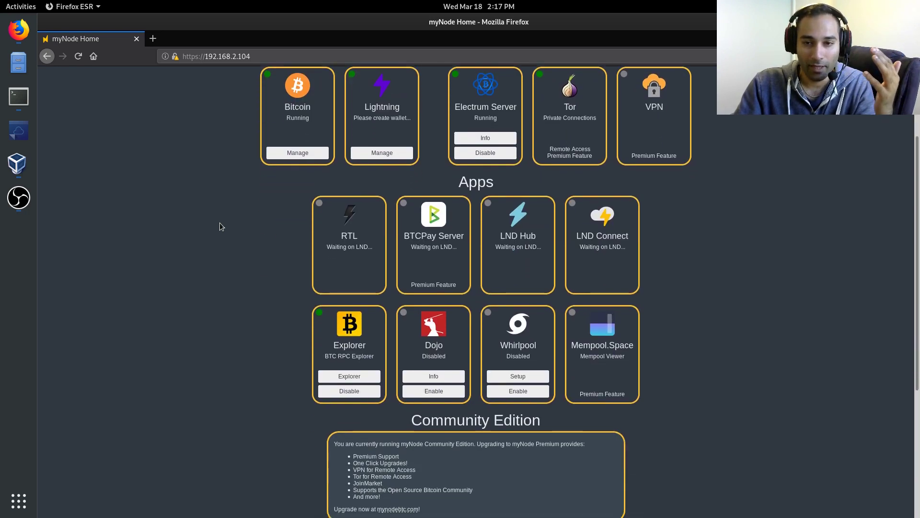
scroll(220, 226, "down", 2)
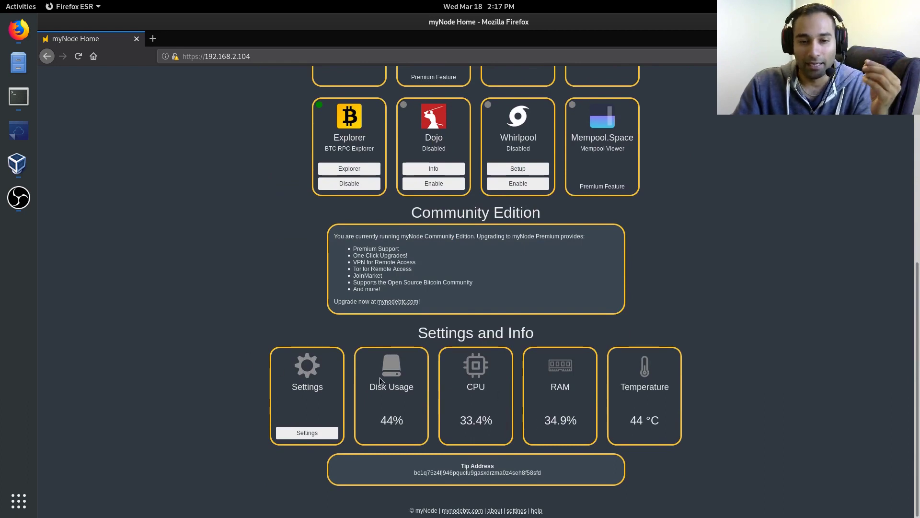
left_click_drag(378, 420, 404, 421)
left_click(404, 420)
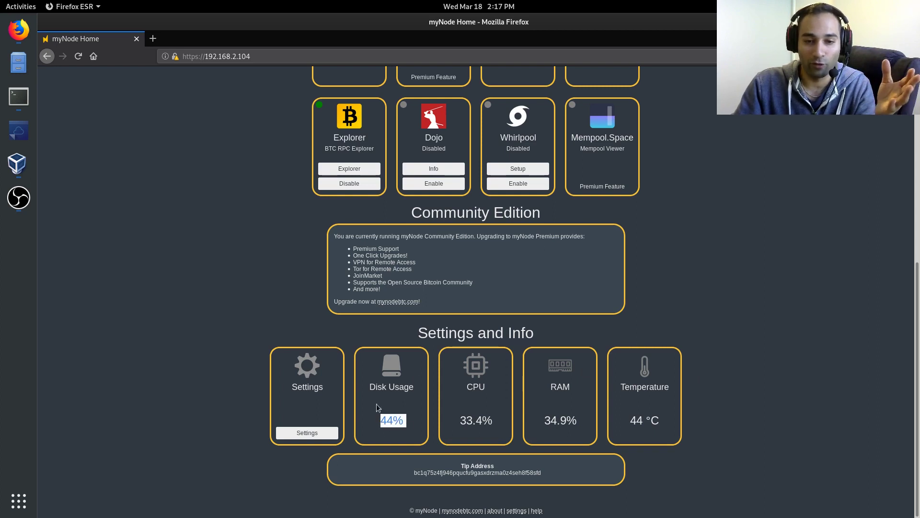
scroll(358, 374, "up", 10)
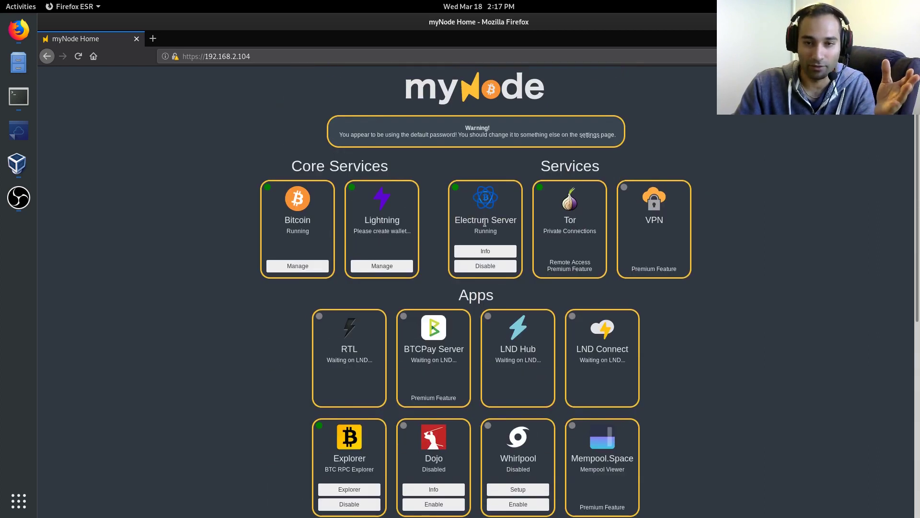
scroll(485, 222, "down", 10)
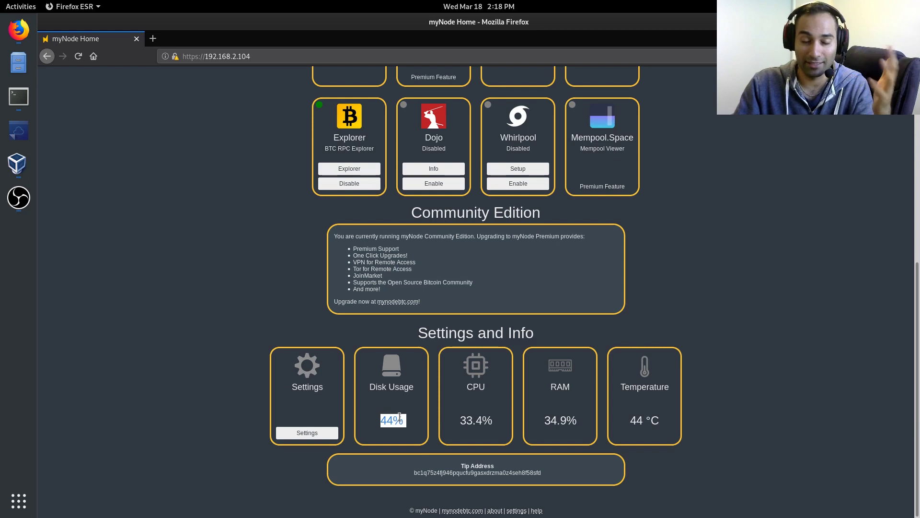
left_click_drag(399, 417, 408, 420)
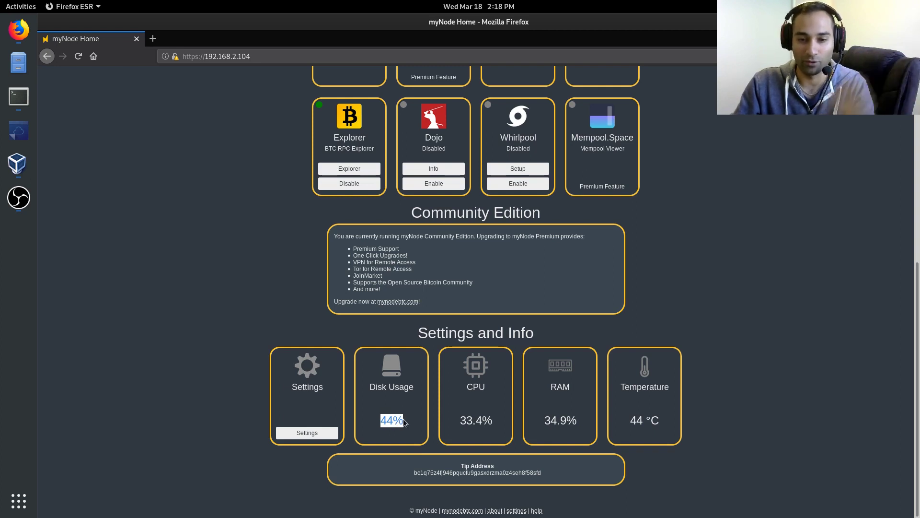
left_click_drag(461, 420, 494, 427)
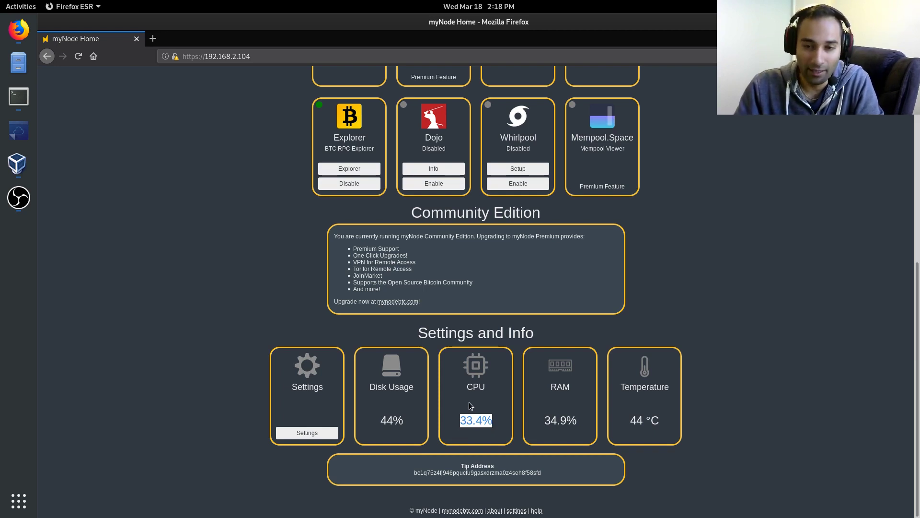
scroll(470, 401, "up", 7)
scroll(498, 470, "down", 6)
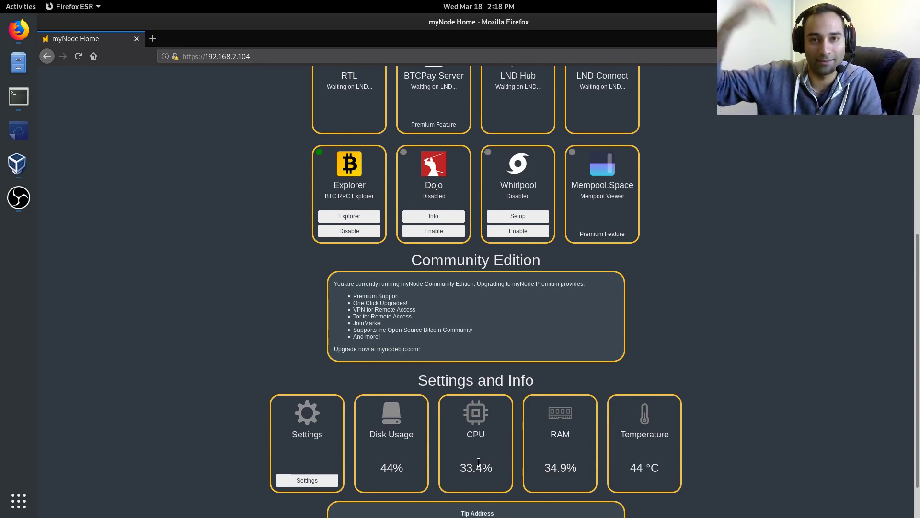
left_click_drag(537, 473, 576, 469)
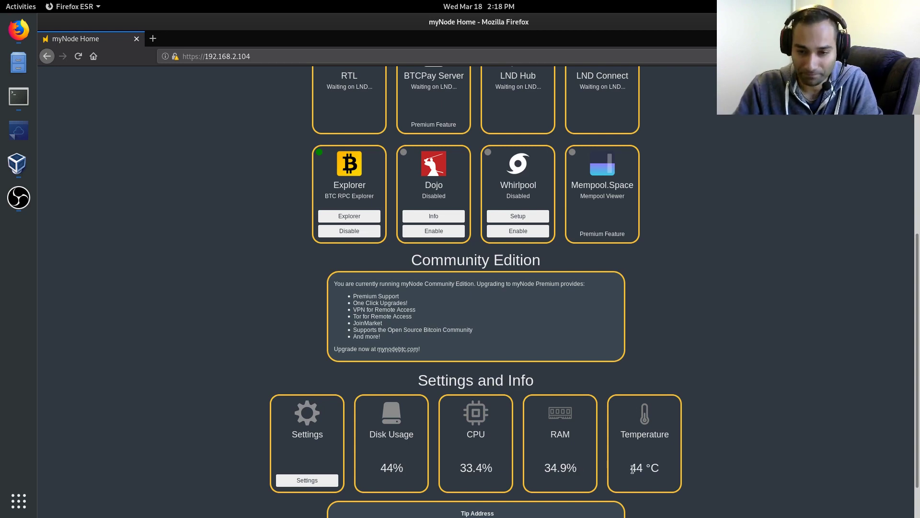
left_click_drag(643, 469, 671, 477)
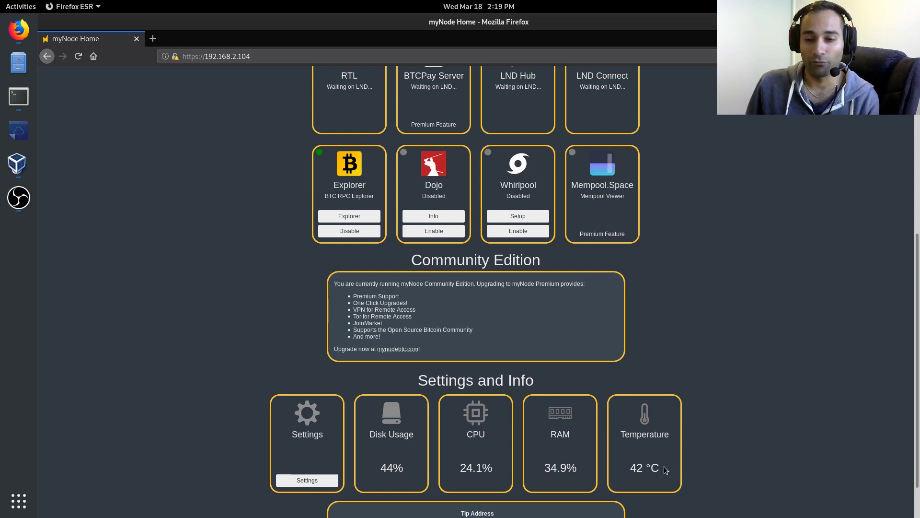
Scroll to Settings and Info and highlight the 42 °C temperature reading
scroll(671, 466, "down", 2)
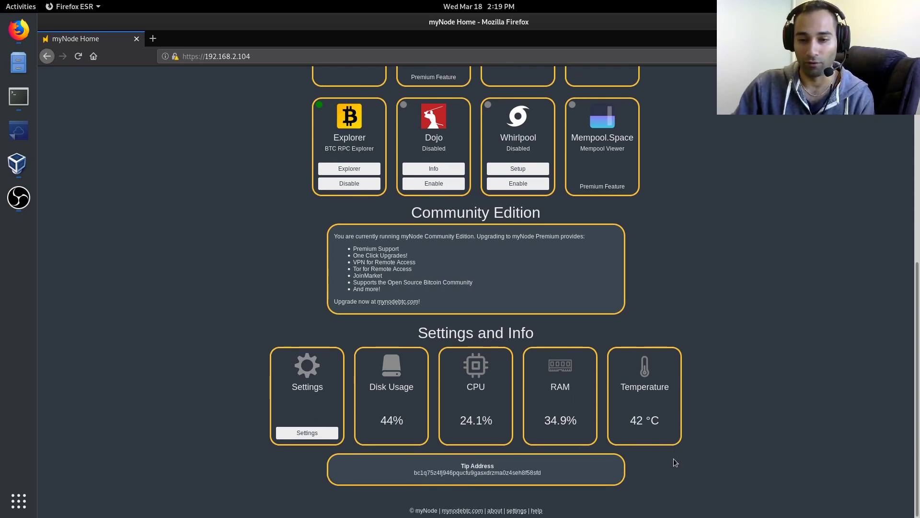
left_click_drag(629, 421, 652, 421)
left_click(622, 420)
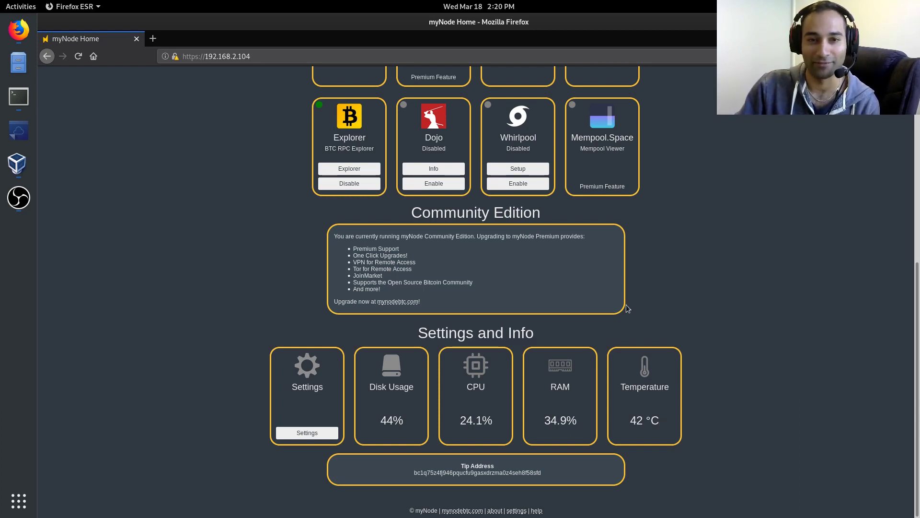
Scroll up the dashboard and back down to the Settings and Info section
scroll(628, 308, "up", 3)
scroll(628, 307, "up", 4)
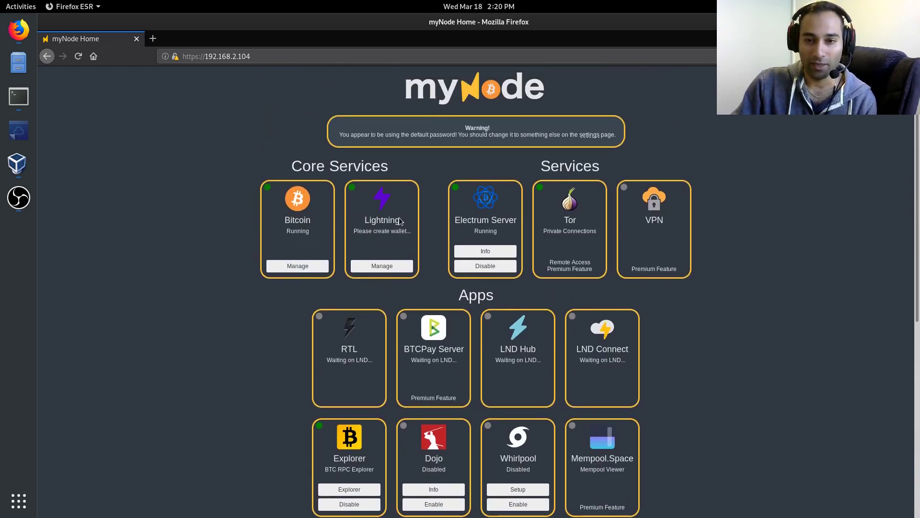
scroll(197, 286, "down", 7)
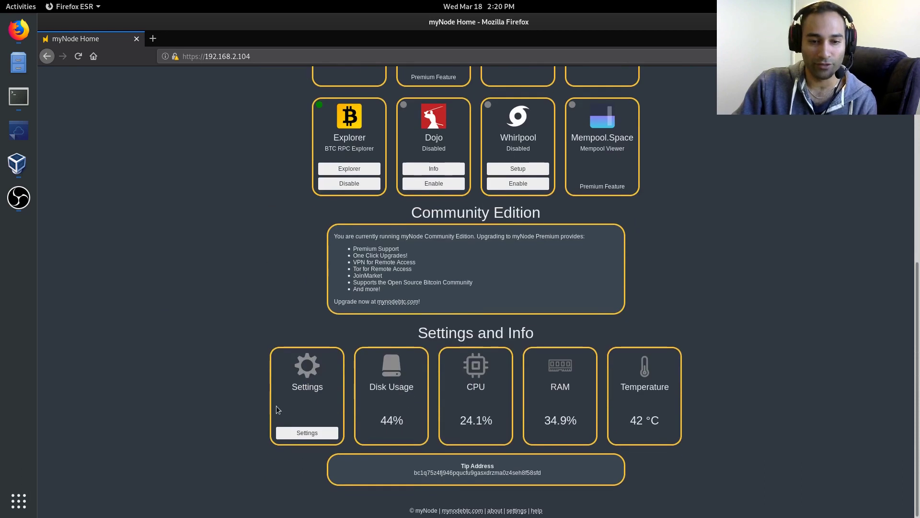
Open the Settings page and highlight the version information
left_click(302, 433)
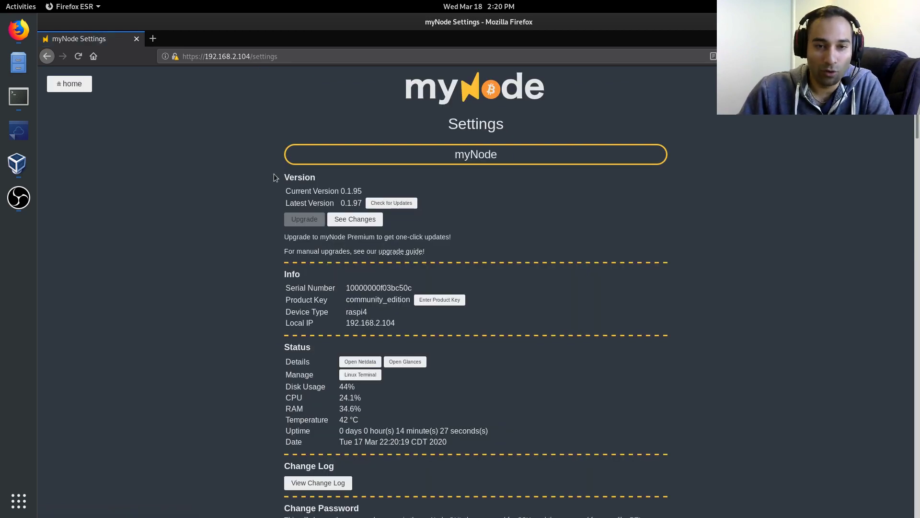
left_click_drag(283, 178, 362, 203)
left_click(361, 202)
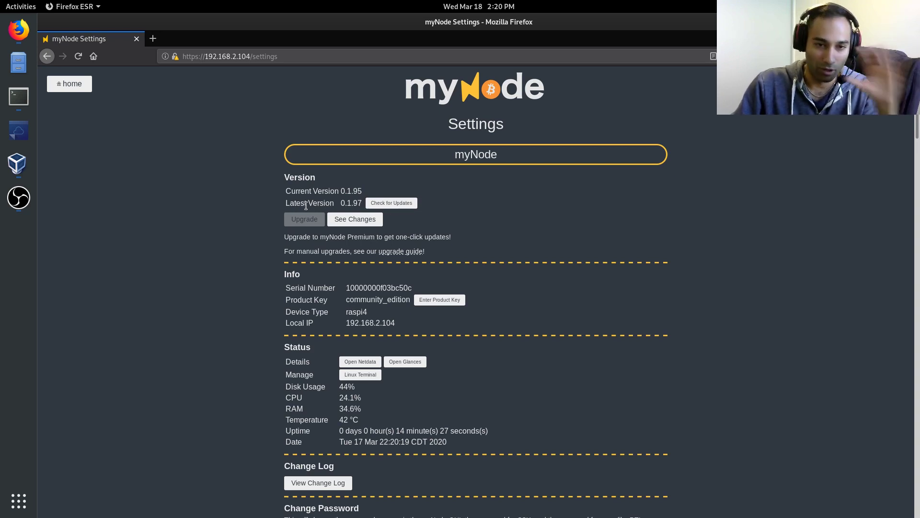
Highlight the Info rows, including the community_edition product key
scroll(261, 275, "down", 2)
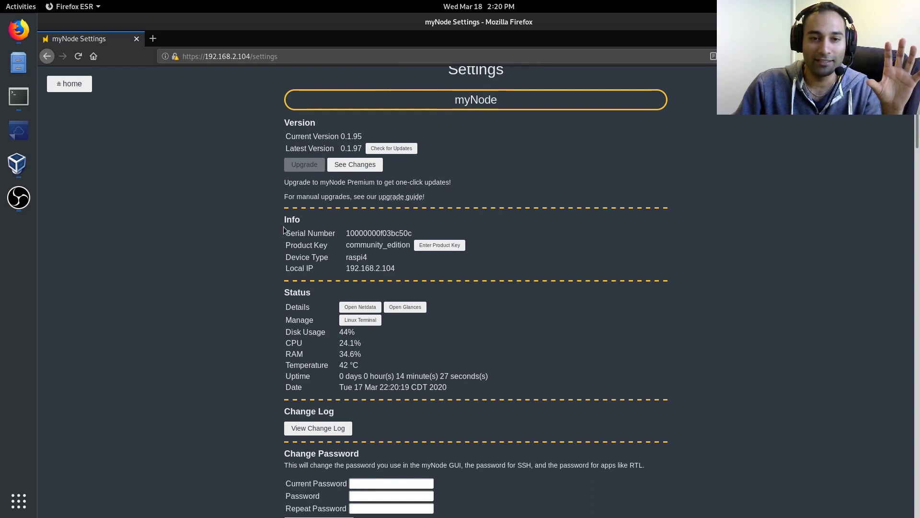
left_click_drag(284, 226, 397, 270)
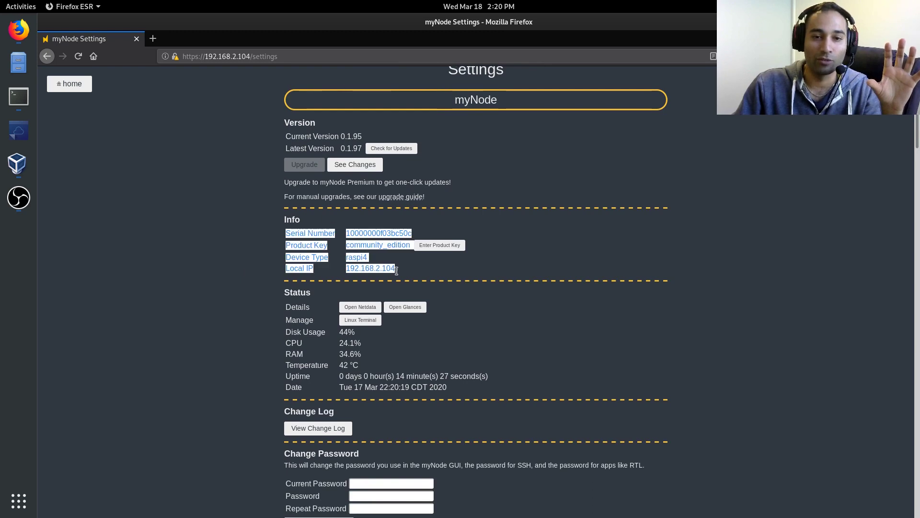
left_click(436, 246)
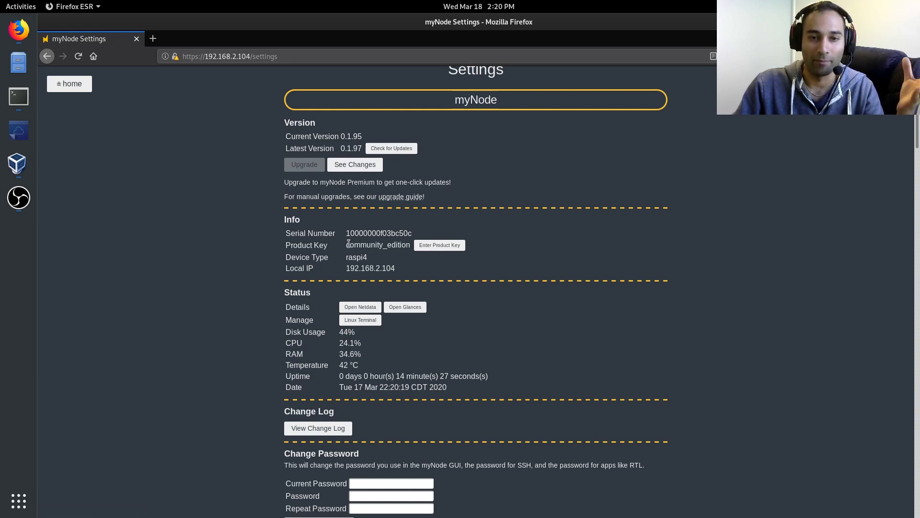
left_click_drag(346, 245, 411, 244)
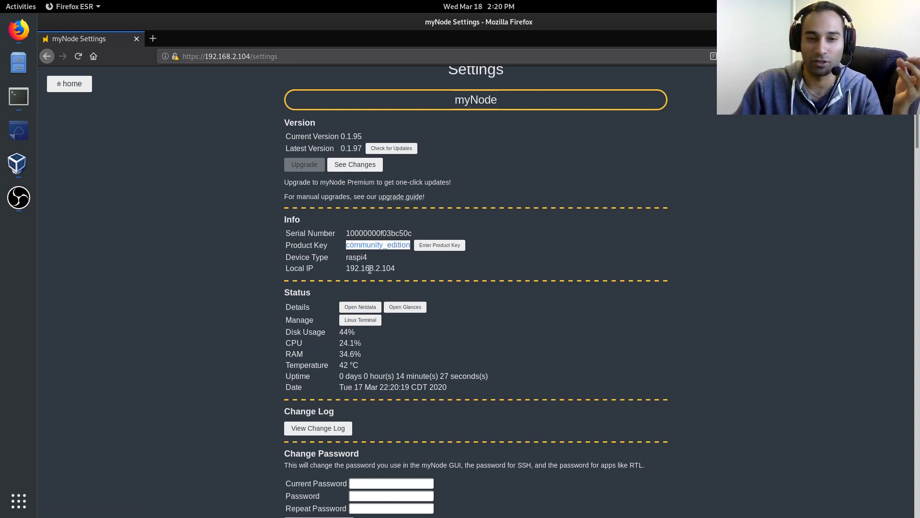
left_click_drag(355, 245, 407, 244)
left_click(405, 265)
Scroll down and highlight the local IP address 192.168.2.104
scroll(328, 231, "down", 2)
left_click_drag(286, 205, 422, 219)
left_click(422, 219)
Highlight the whole Status table, then open the Netdata dashboard in a new tab
scroll(422, 218, "down", 1)
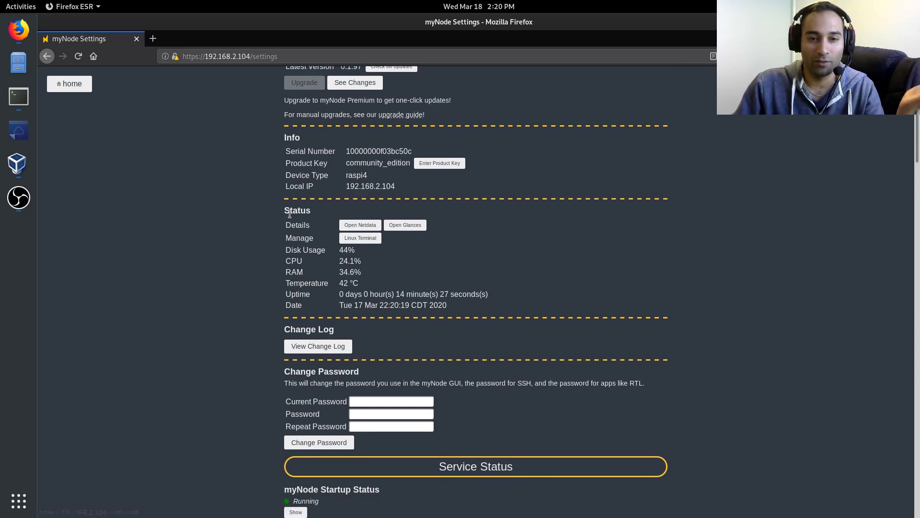
left_click_drag(290, 211, 463, 305)
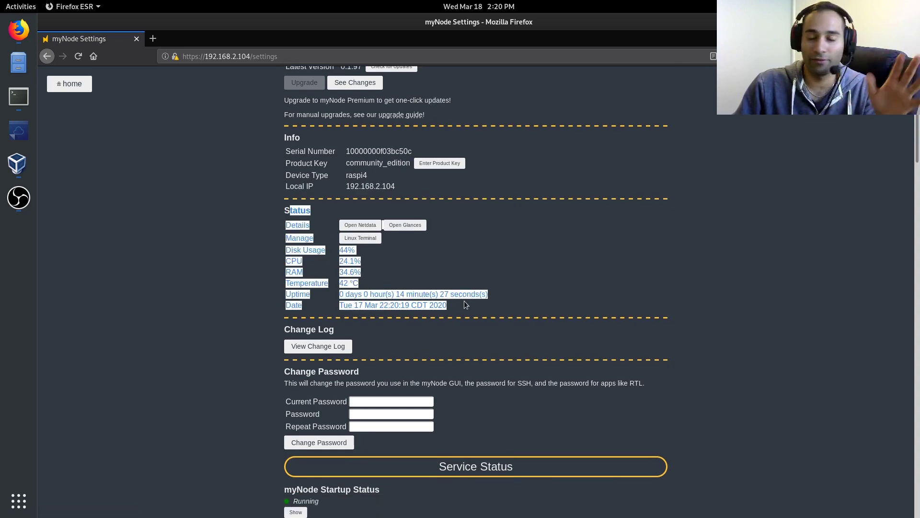
left_click(464, 305)
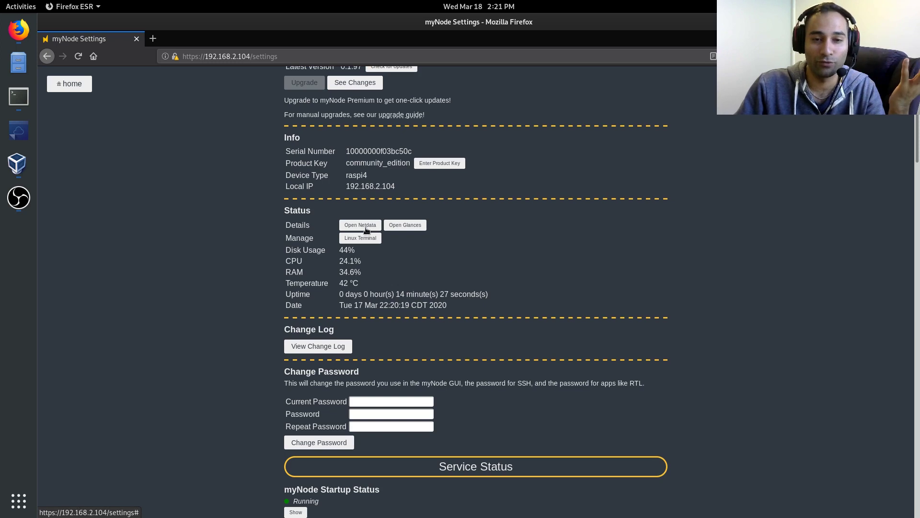
left_click(366, 228)
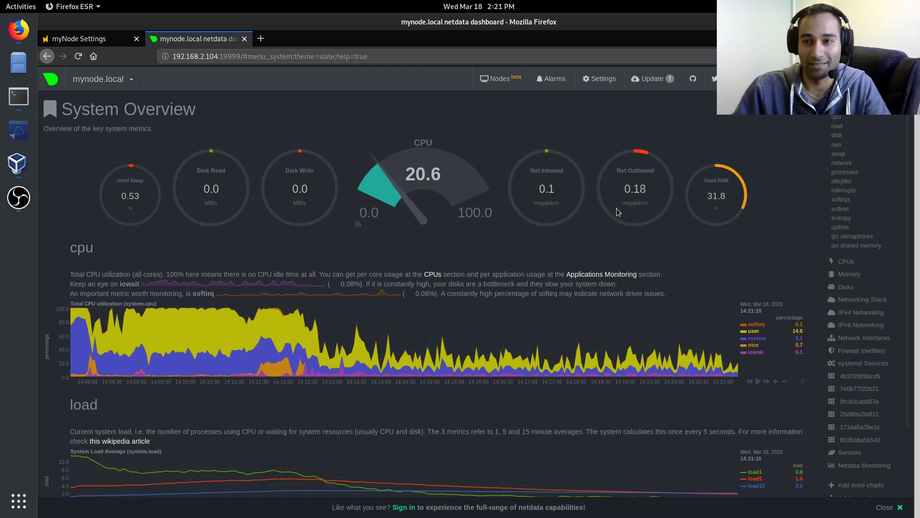
Scroll through Netdata's CPU, load, memory, network and process charts, then close the netdata tab
scroll(699, 235, "down", 2)
scroll(858, 215, "down", 5)
scroll(637, 187, "down", 8)
scroll(395, 223, "down", 7)
scroll(461, 263, "down", 10)
scroll(462, 262, "down", 15)
scroll(462, 262, "down", 4)
scroll(521, 268, "up", 17)
scroll(525, 273, "up", 20)
scroll(525, 272, "up", 1)
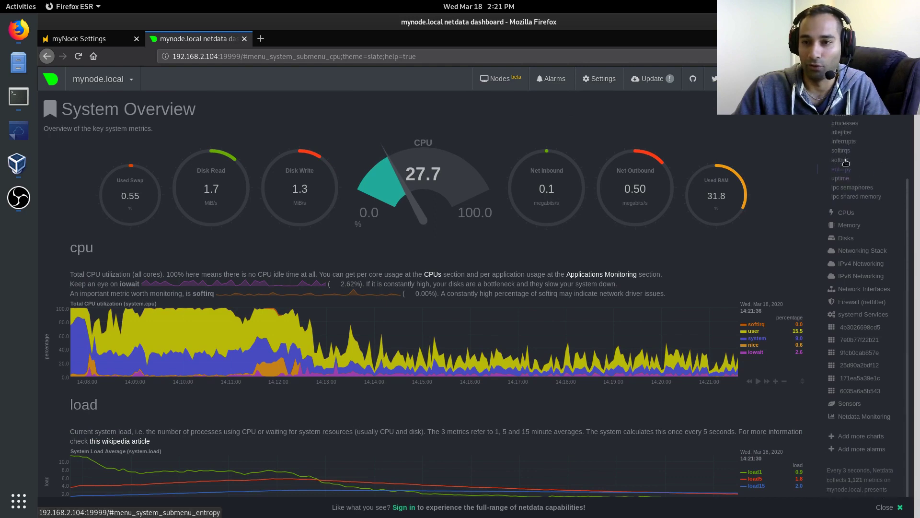
scroll(844, 163, "up", 1)
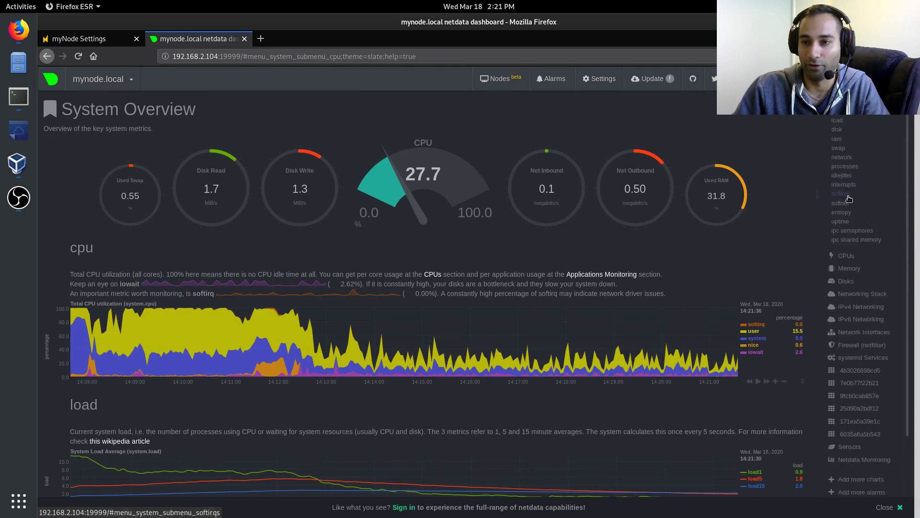
left_click(245, 39)
Open Glances and scroll through its resource, Docker container and process overview
left_click(410, 362)
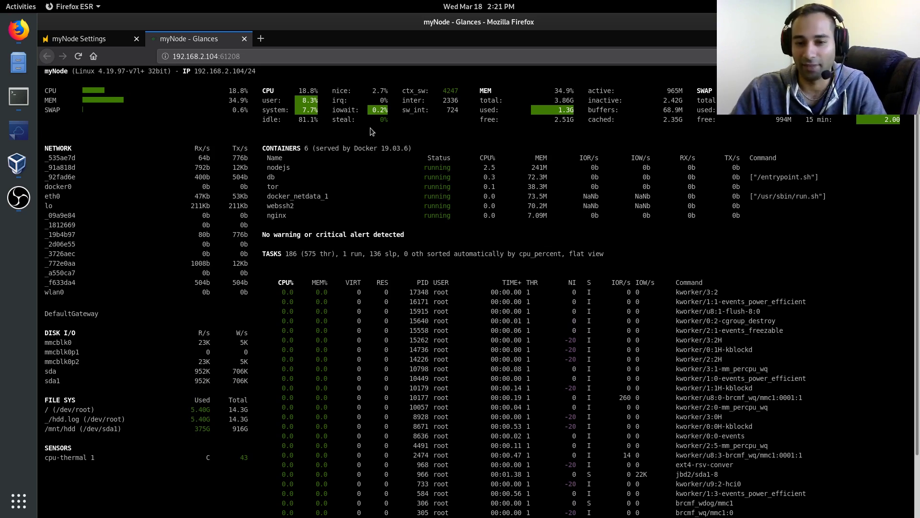
scroll(384, 146, "down", 3)
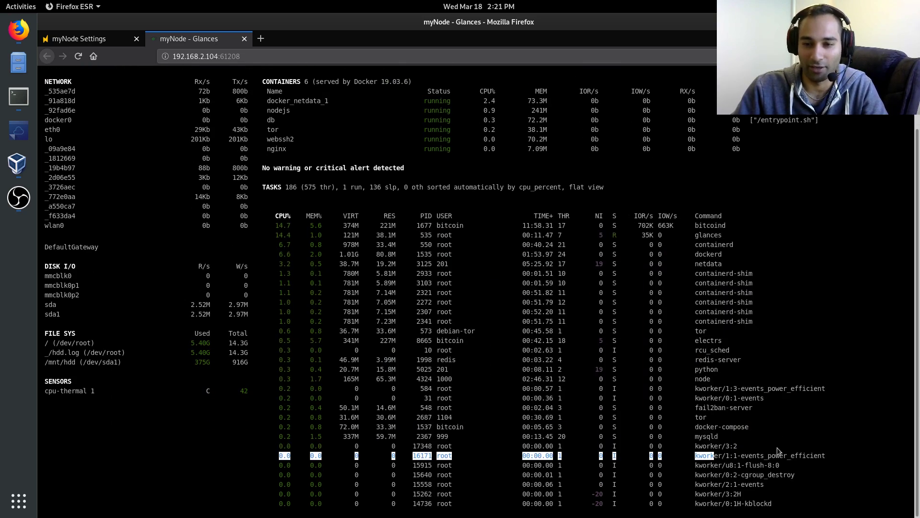
scroll(748, 298, "up", 3)
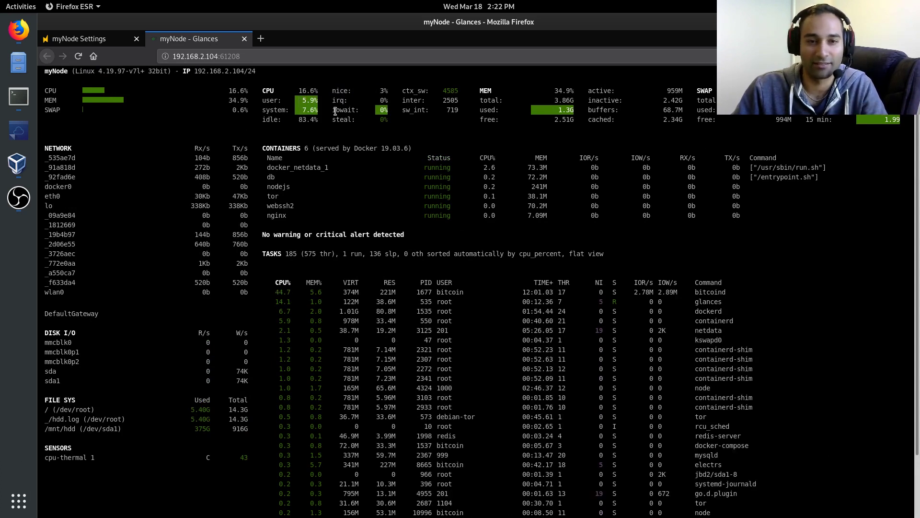
Close Glances, open the Linux Terminal and run bitcoin-cli getconnectioncount
middle_click(207, 42)
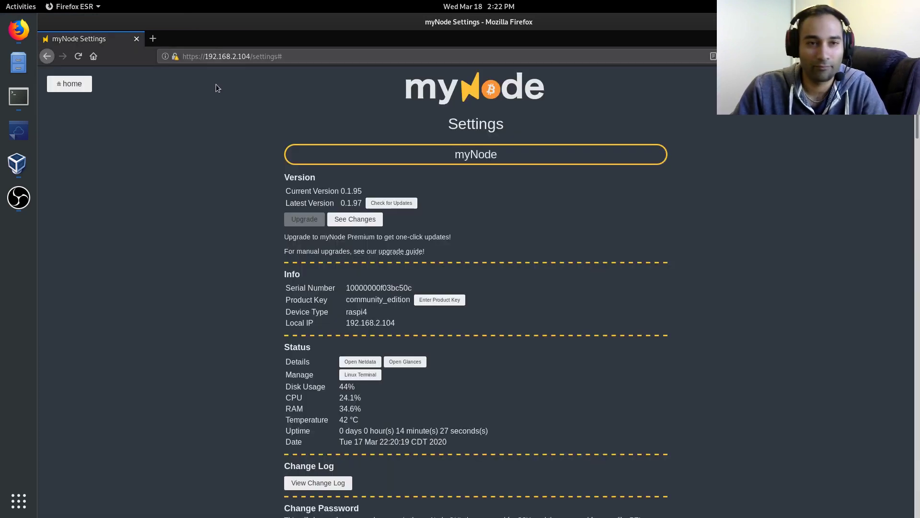
scroll(238, 237, "down", 2)
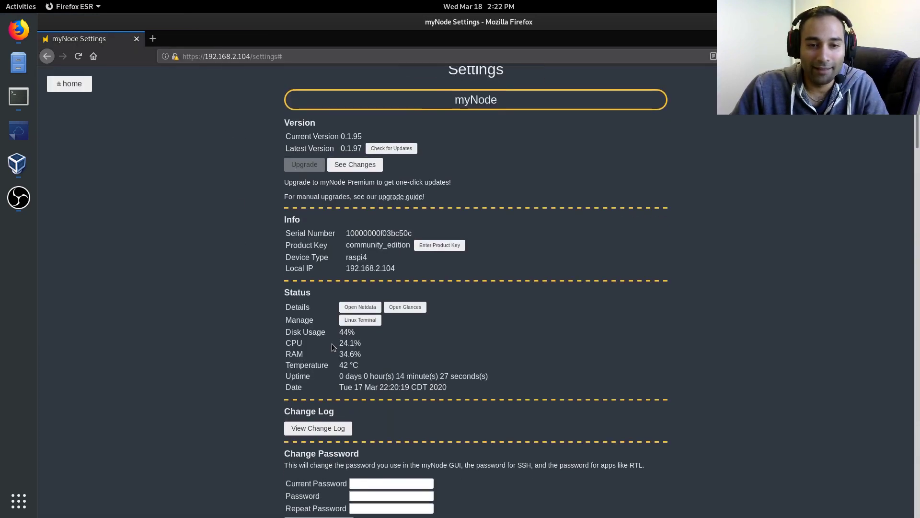
left_click(363, 326)
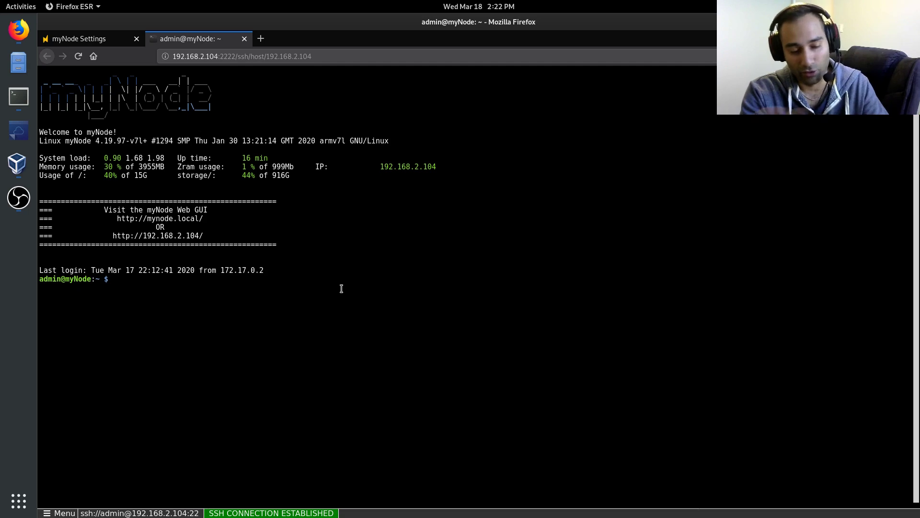
type("bitcoin-cl")
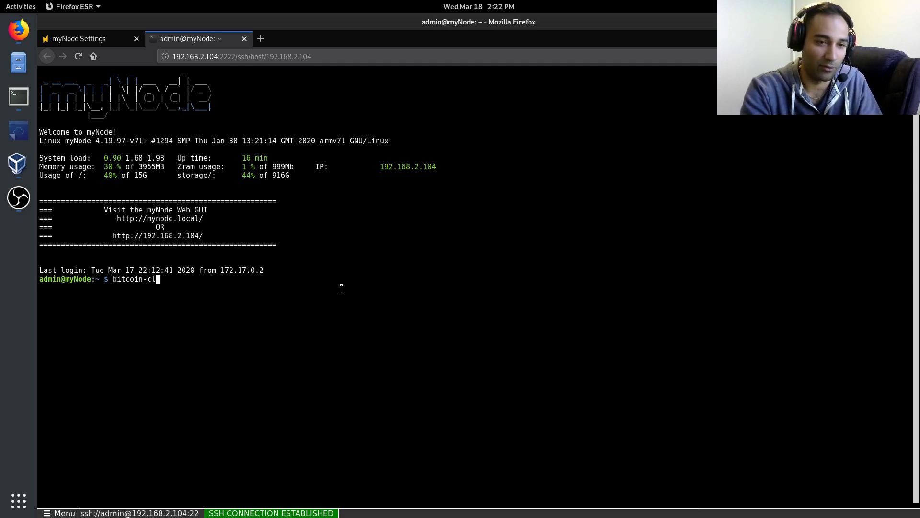
type("i getconnectioncount")
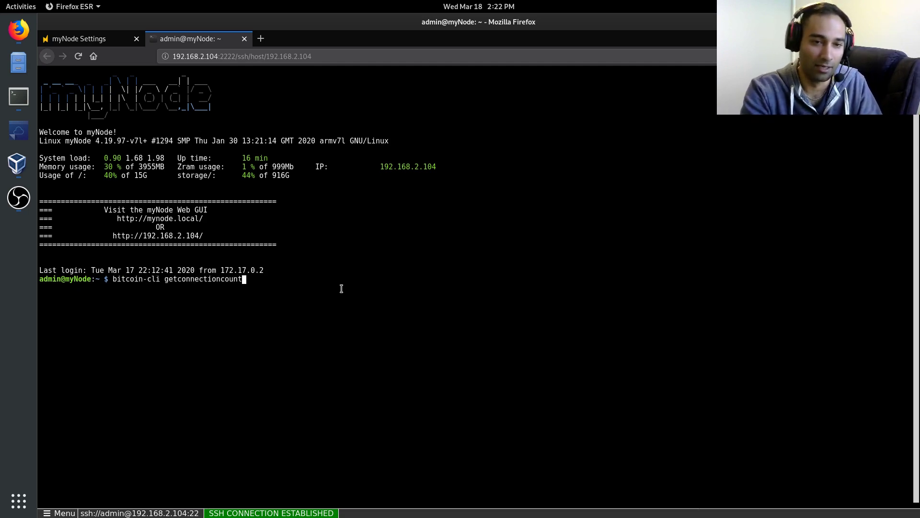
key("Return")
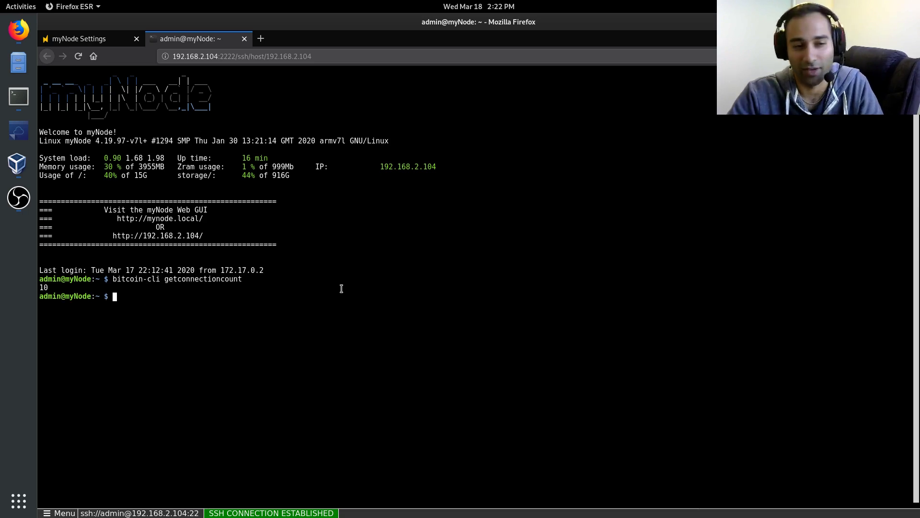
Edit the recalled command to bitcoin-cli getblockchaininfo, run it, and highlight block 622038
key("Up")
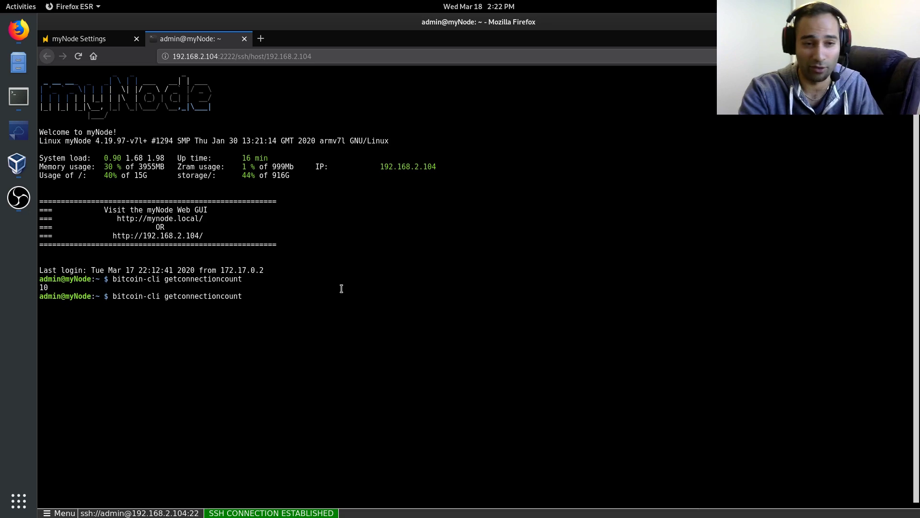
key("BackSpace")
key("BackSpace")
key("BackSpace")
key("BackSpace")
key("BackSpace")
key("BackSpace")
key("BackSpace")
key("BackSpace")
key("BackSpace")
key("BackSpace")
key("BackSpace")
key("BackSpace")
key("BackSpace")
key("BackSpace")
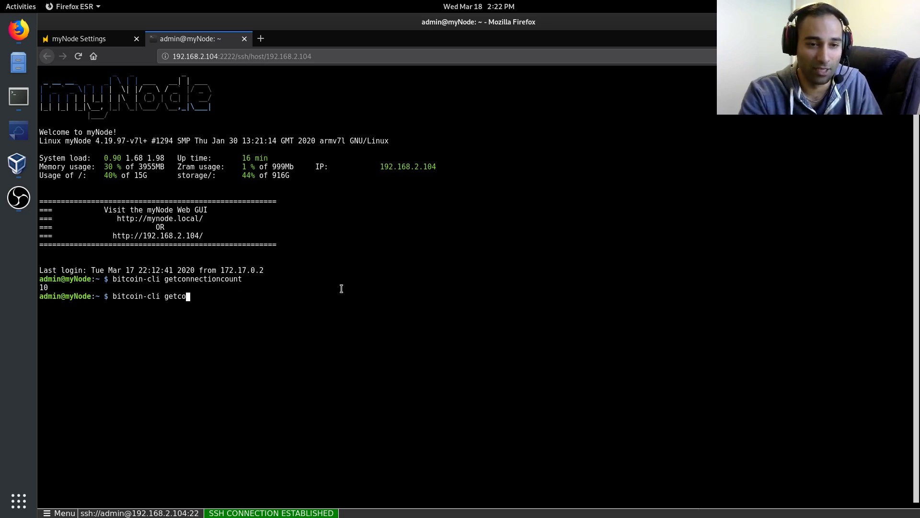
type("blockchaininfo")
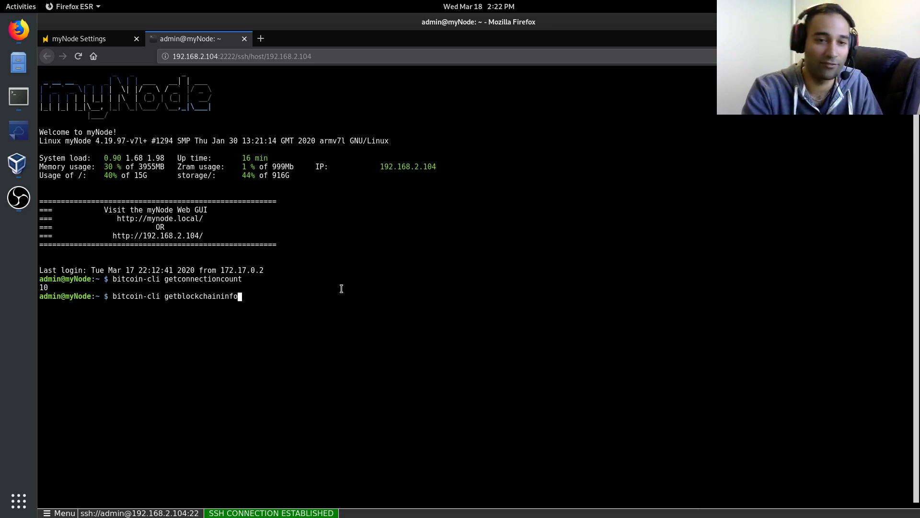
key("Return")
left_click_drag(87, 167, 118, 168)
left_click(122, 174)
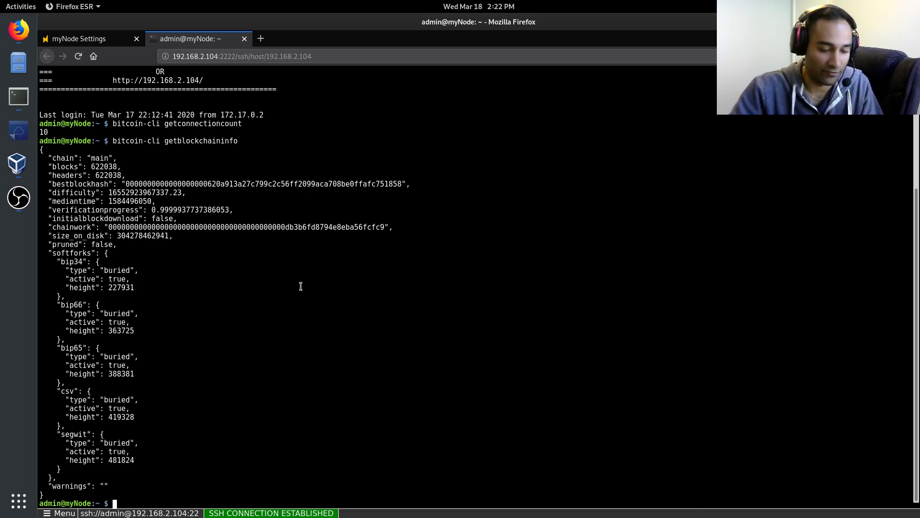
Run df and highlight the /dev/sda1 row and its total size
type("df")
key("Return")
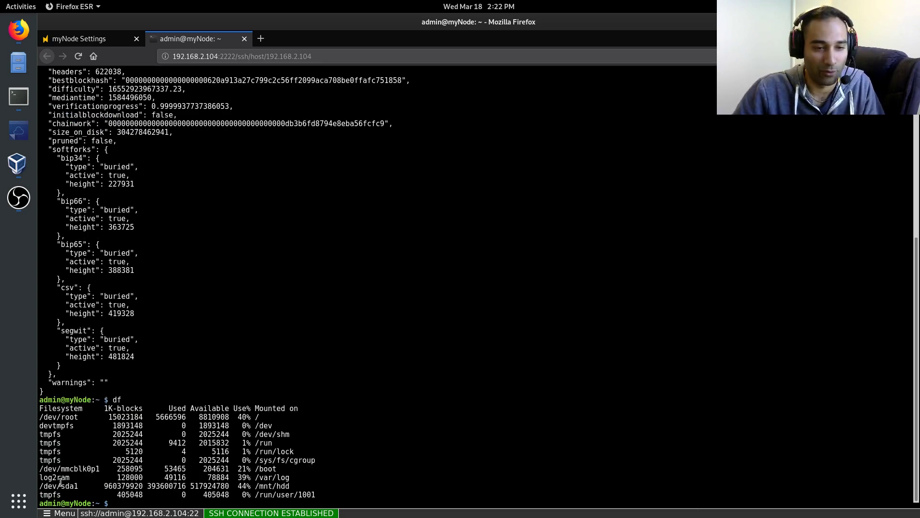
left_click_drag(41, 485, 258, 486)
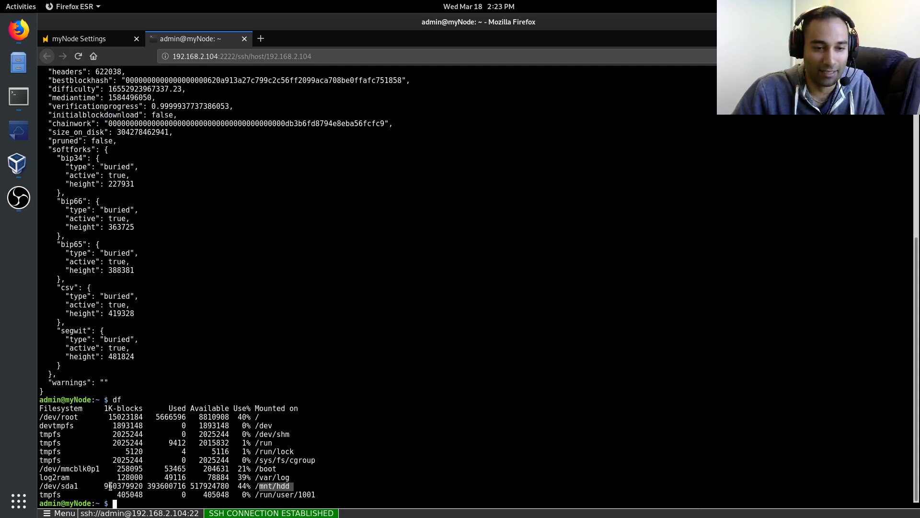
left_click_drag(104, 485, 217, 486)
left_click(216, 487)
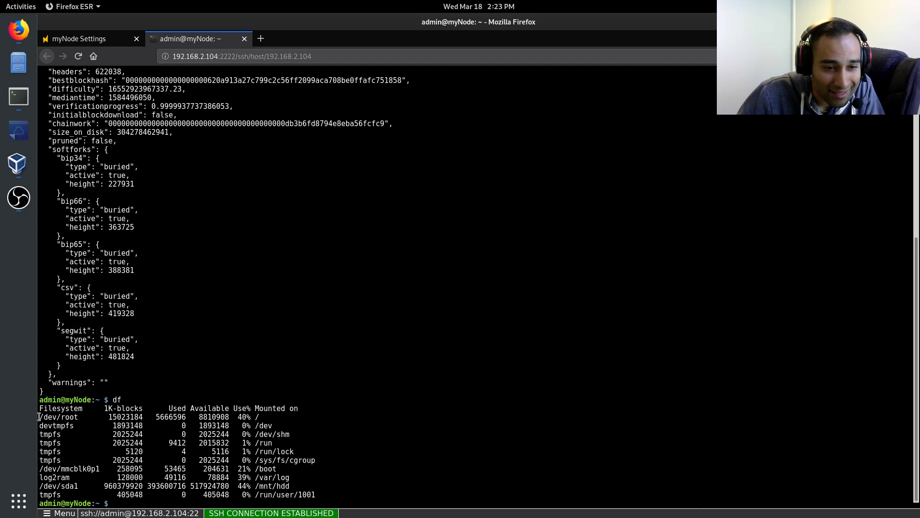
Highlight /dev/root's name, total size 15023184 and used 5666596, then scroll up and back
left_click_drag(39, 417, 122, 418)
left_click(191, 416)
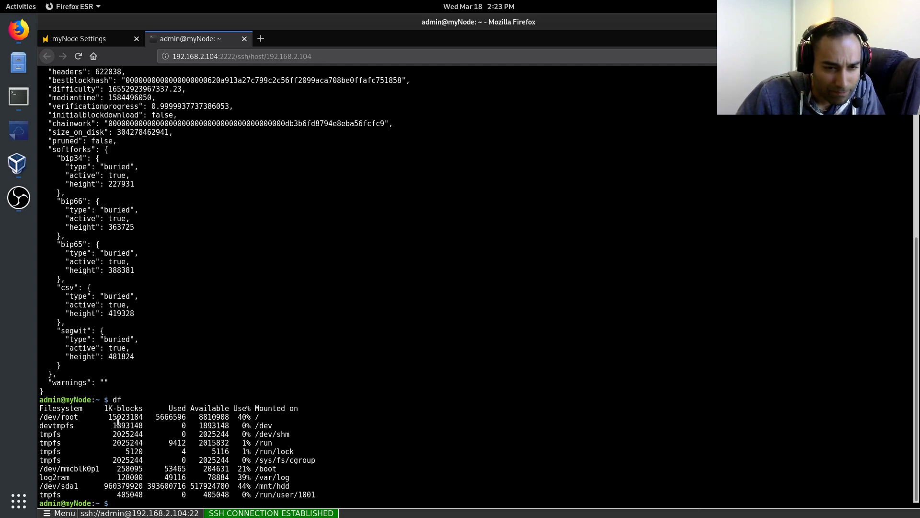
left_click_drag(109, 418, 143, 418)
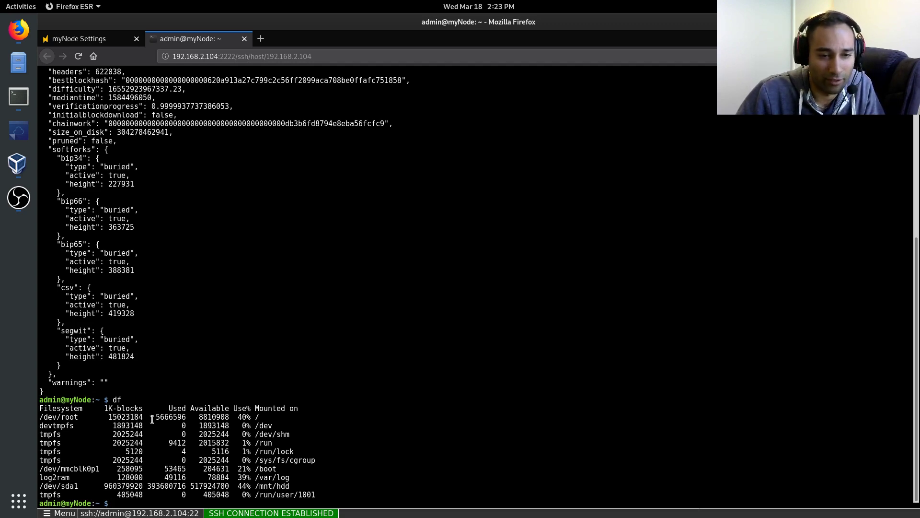
left_click(153, 417)
left_click_drag(154, 418, 183, 417)
left_click(198, 415)
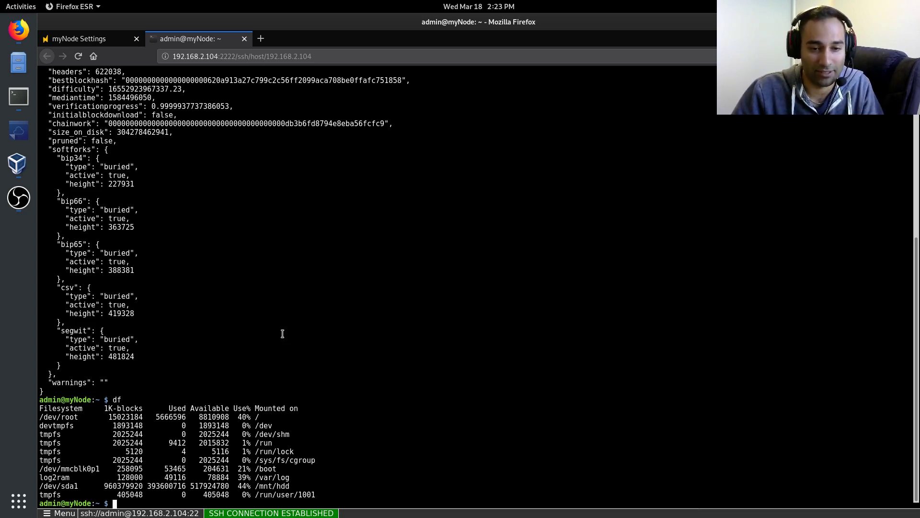
scroll(283, 334, "up", 10)
scroll(282, 333, "down", 10)
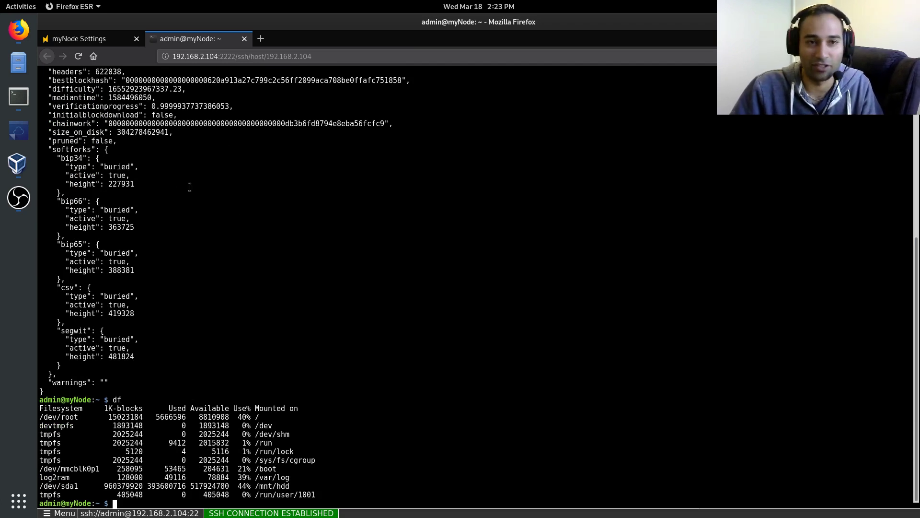
Close the web terminal tab and expand the full version changelog on Settings
key("ctrl+w")
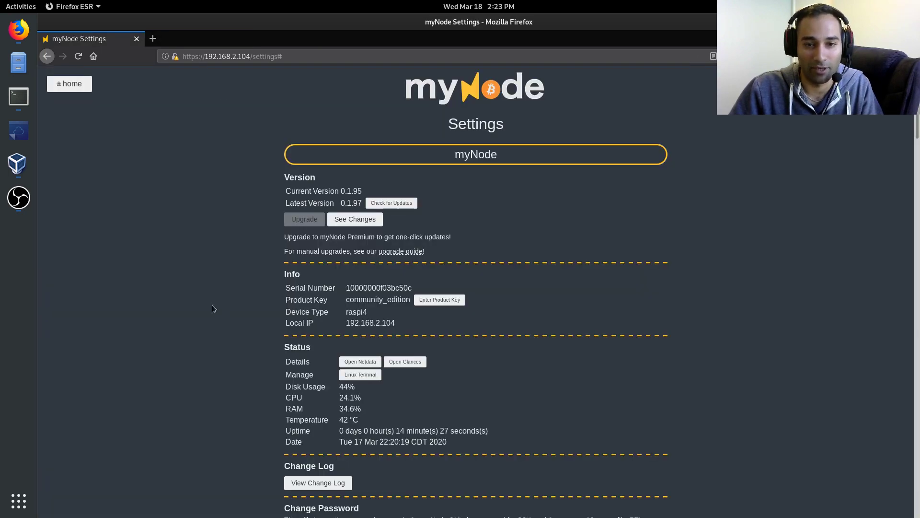
scroll(193, 263, "down", 8)
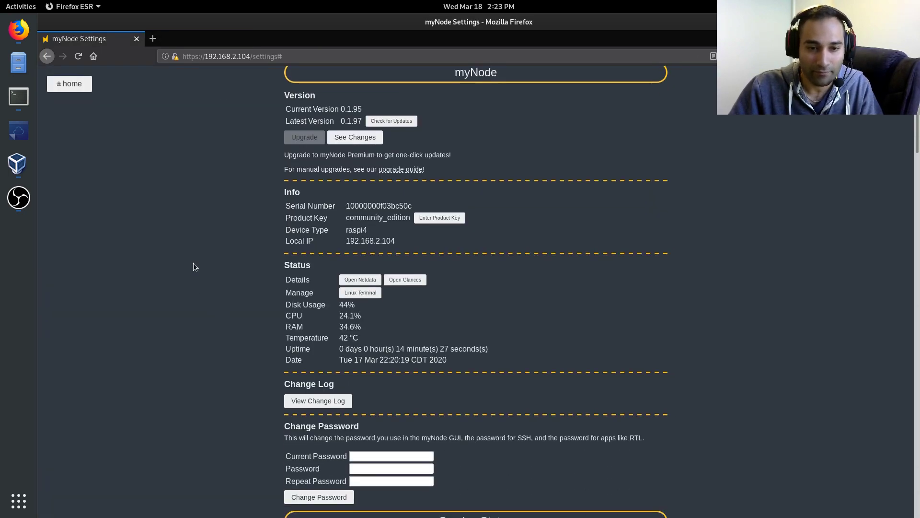
left_click(314, 265)
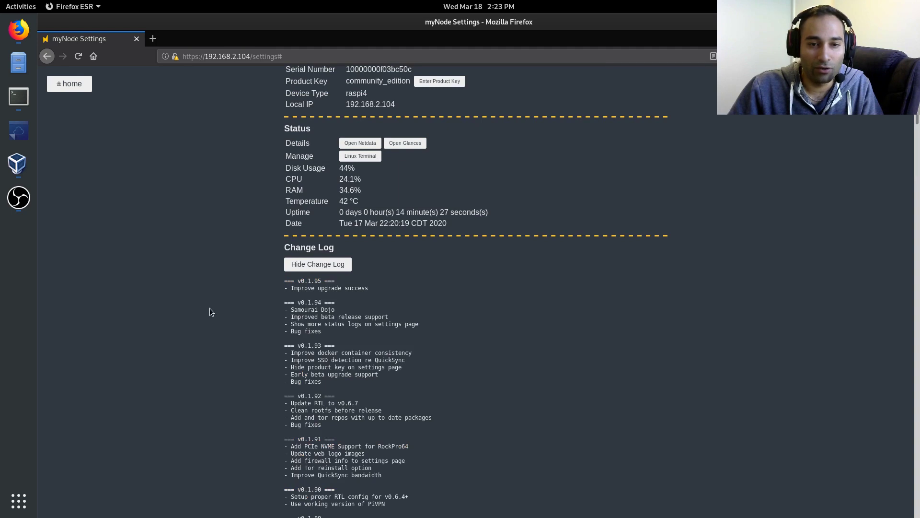
Scroll down through the changelog release notes from v0.1.95 onward, then back up
scroll(207, 278, "down", 15)
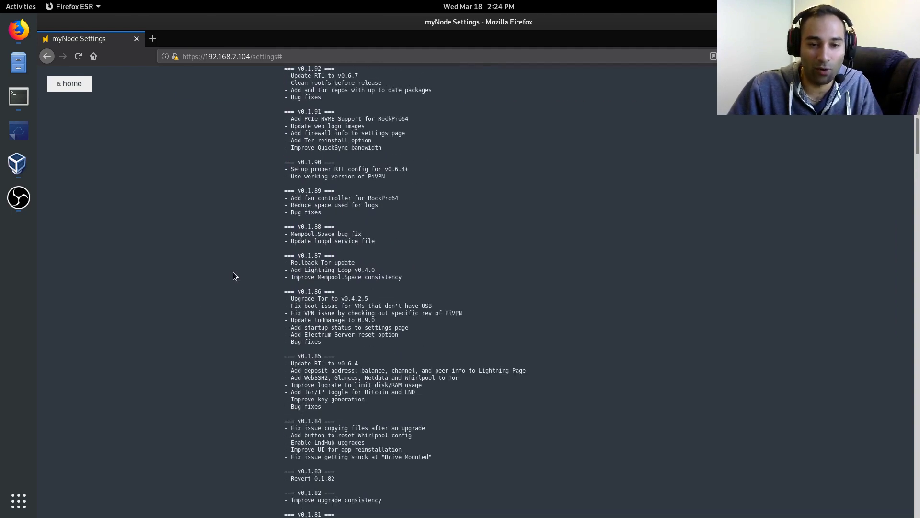
scroll(235, 274, "down", 17)
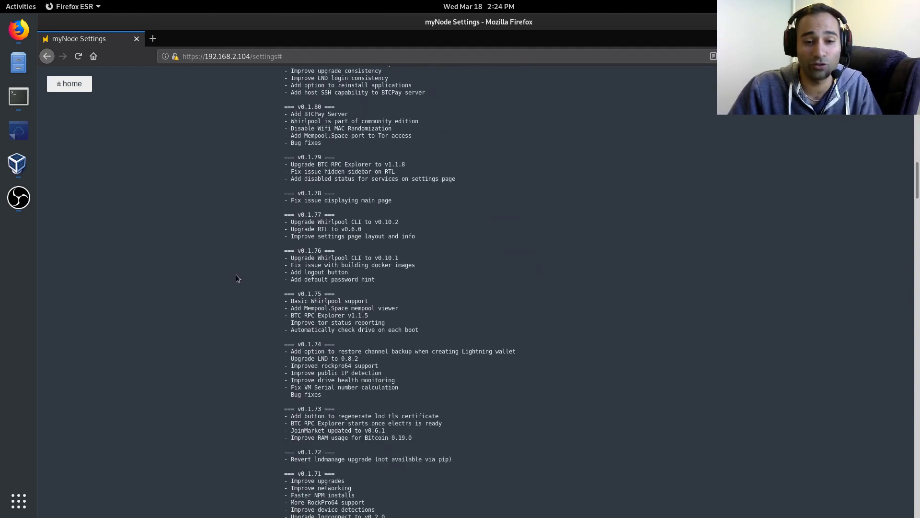
scroll(245, 280, "down", 18)
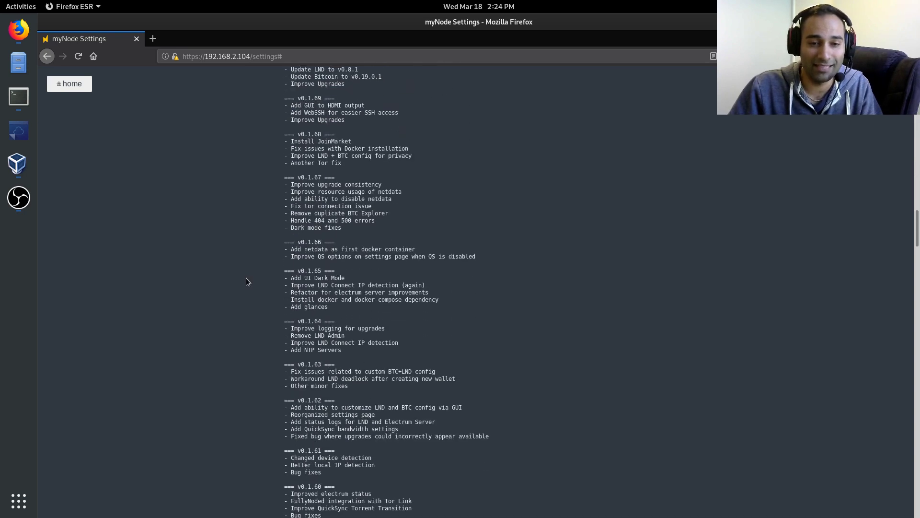
scroll(248, 281, "down", 16)
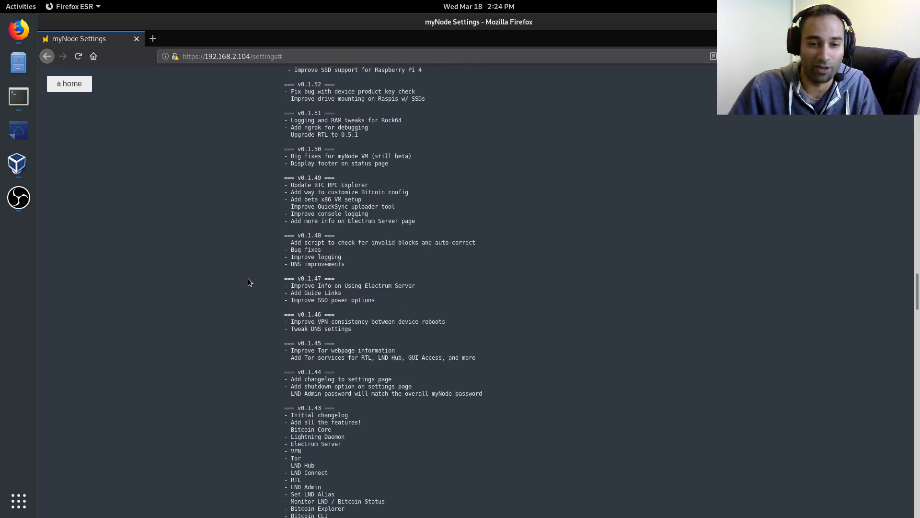
scroll(248, 281, "down", 2)
scroll(363, 330, "up", 4)
scroll(363, 330, "up", 15)
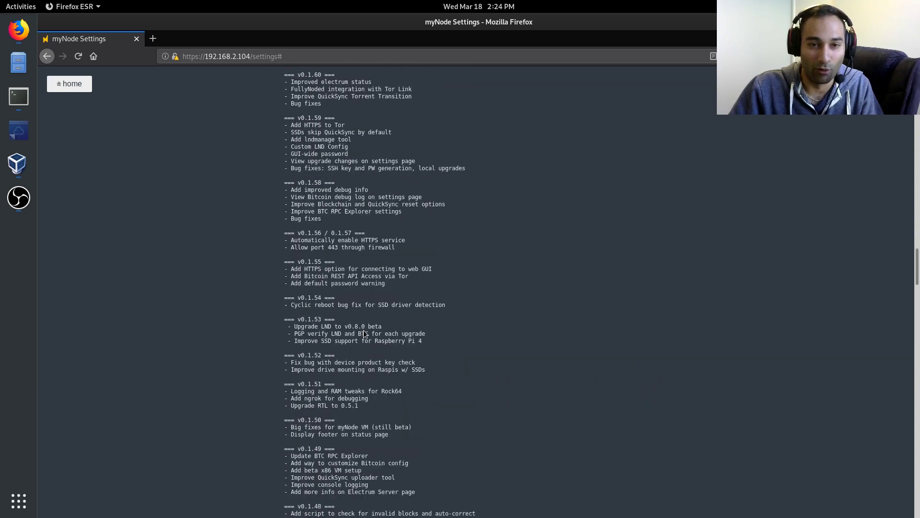
scroll(364, 334, "up", 1)
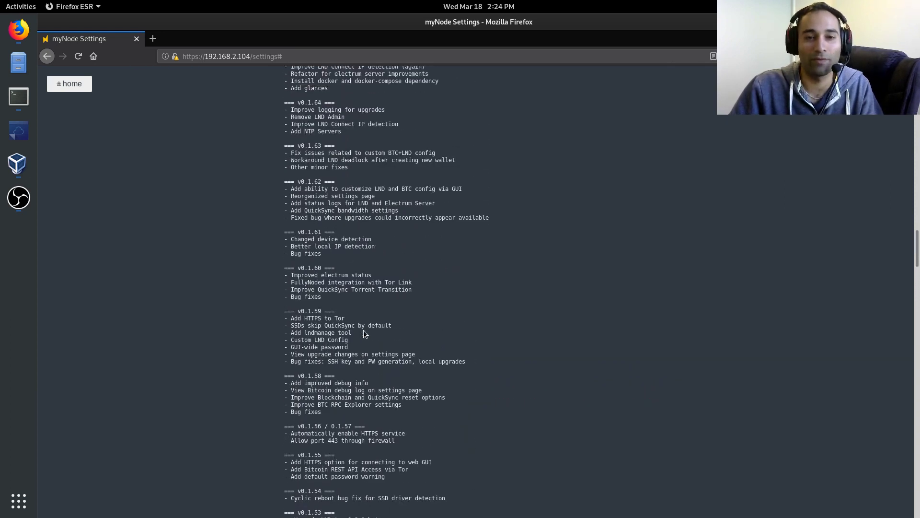
scroll(365, 333, "up", 4)
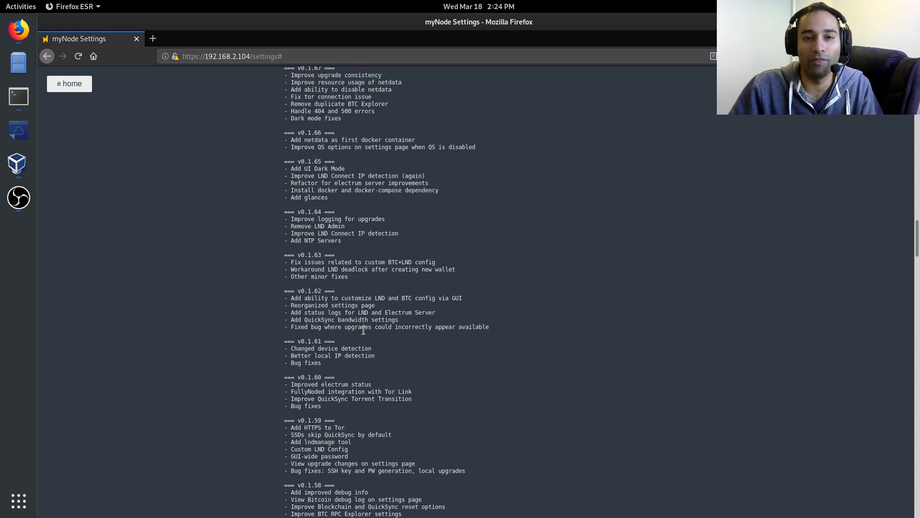
scroll(379, 332, "up", 20)
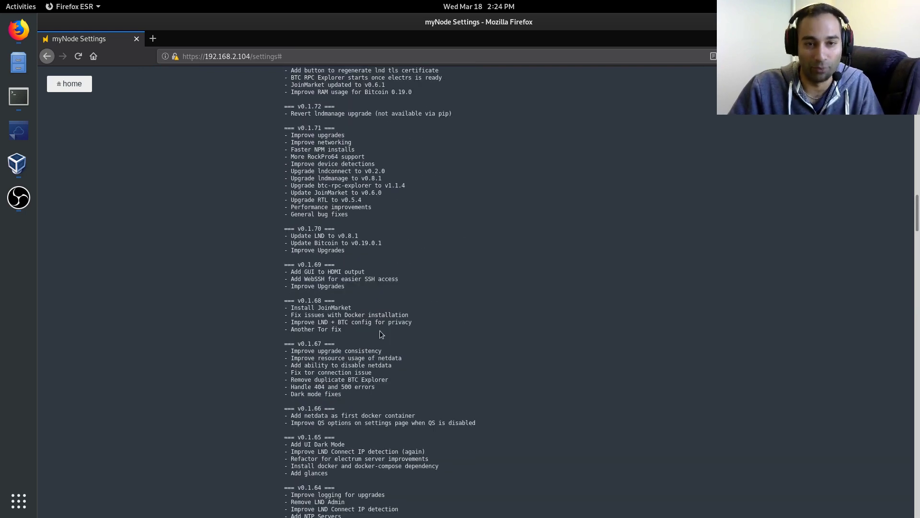
scroll(380, 334, "up", 18)
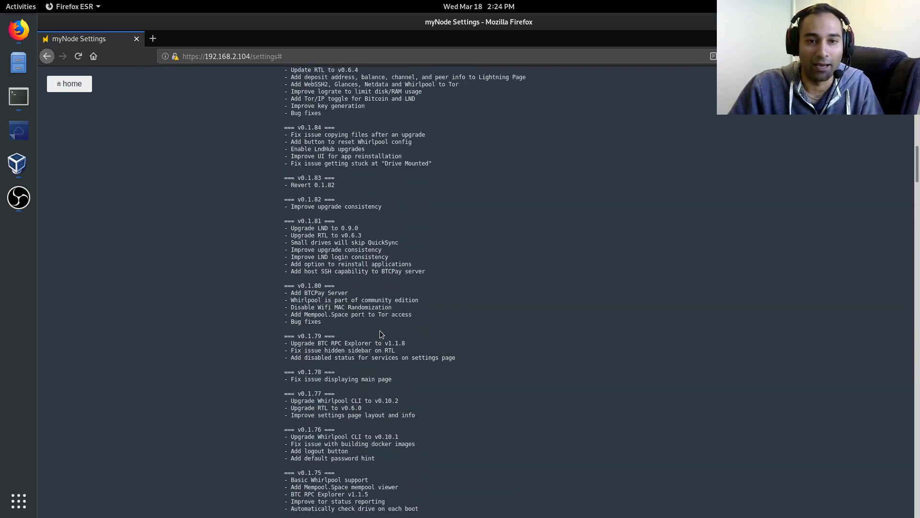
scroll(379, 331, "up", 10)
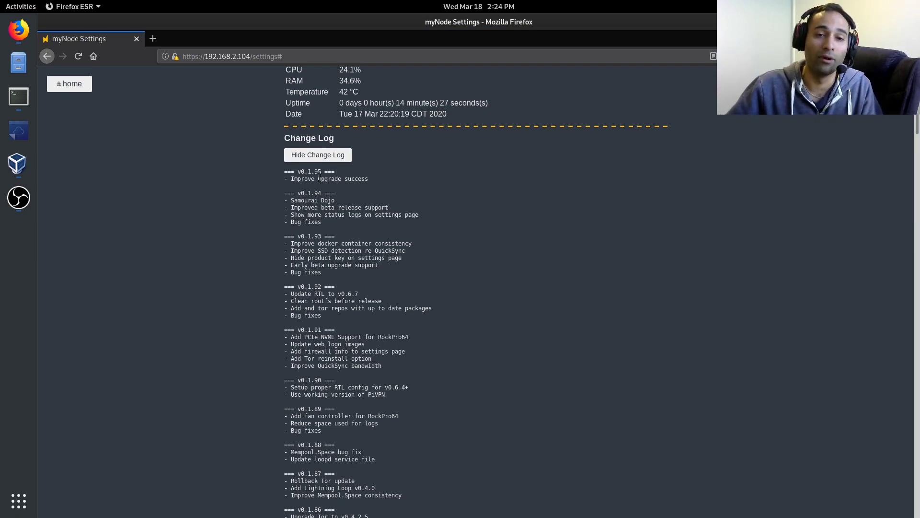
Hide the changelog again and look over the Change Password description
left_click(307, 154)
scroll(306, 171, "down", 1)
left_click_drag(284, 150, 642, 166)
left_click(572, 235)
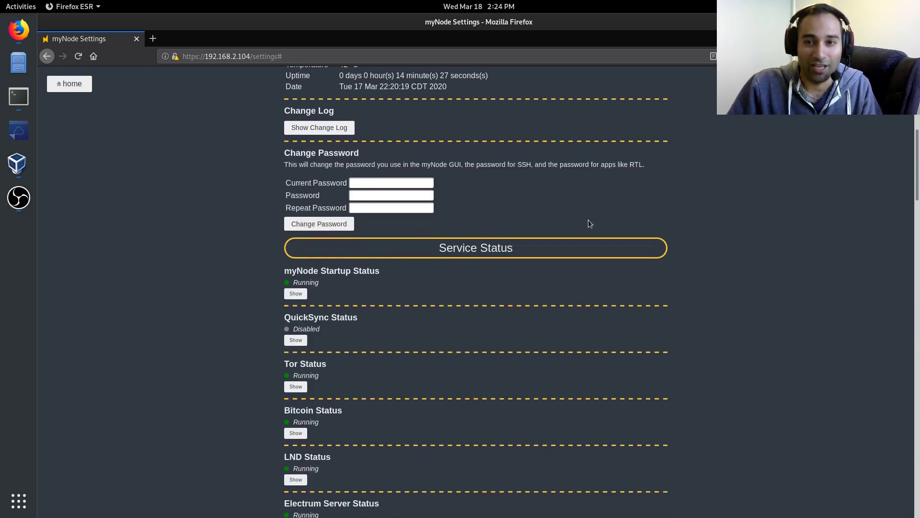
scroll(176, 157, "up", 5)
scroll(175, 158, "up", 2)
Open the home dashboard in a new tab and read its default-password warning
middle_click(70, 85)
left_click(197, 40)
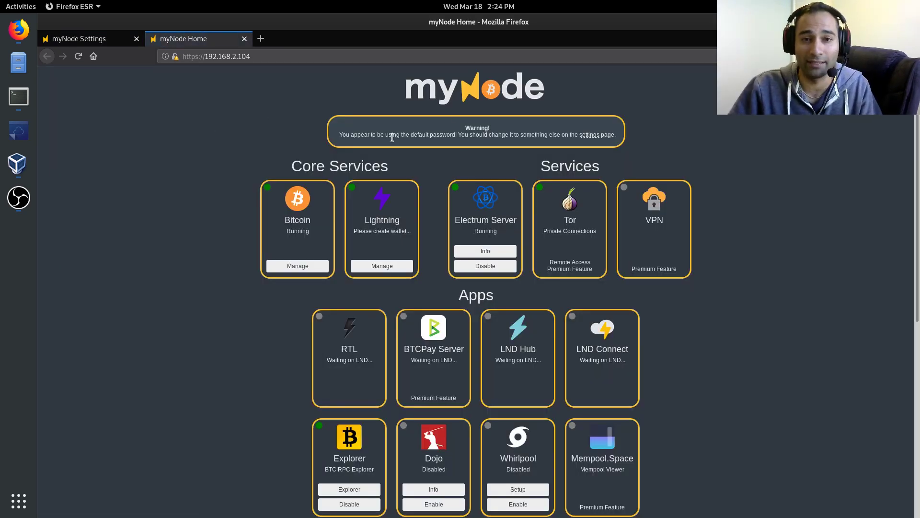
left_click_drag(346, 135, 463, 144)
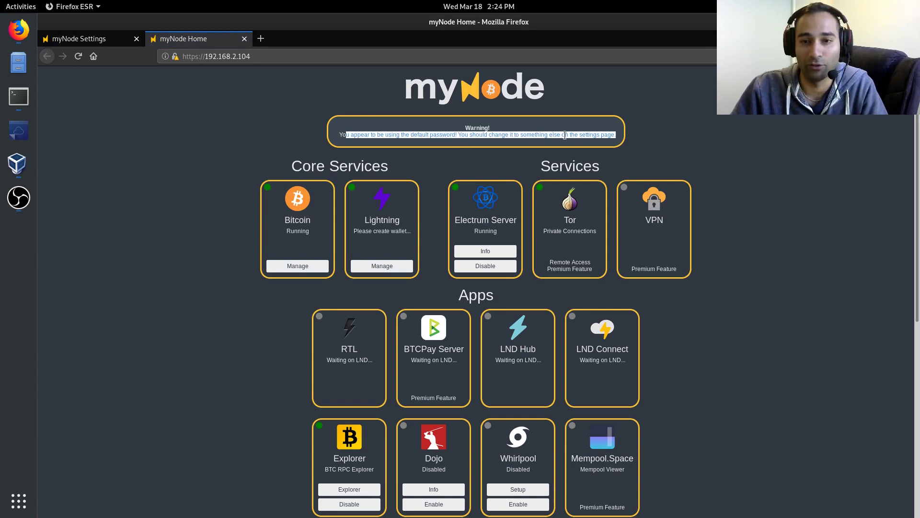
left_click(369, 135)
Back on Settings, focus Current Password and read the note on GUI, SSH and RTL passwords
left_click(128, 43)
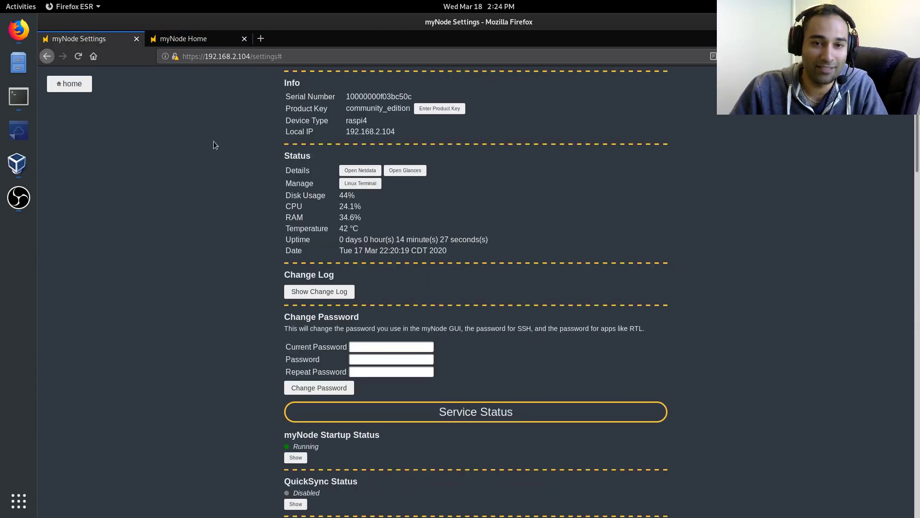
scroll(346, 264, "down", 2)
left_click(381, 291)
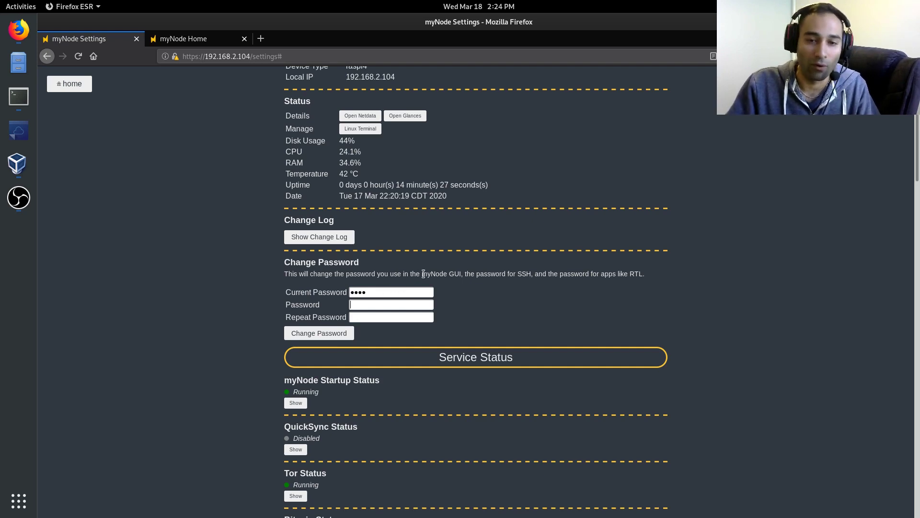
left_click_drag(423, 274, 526, 276)
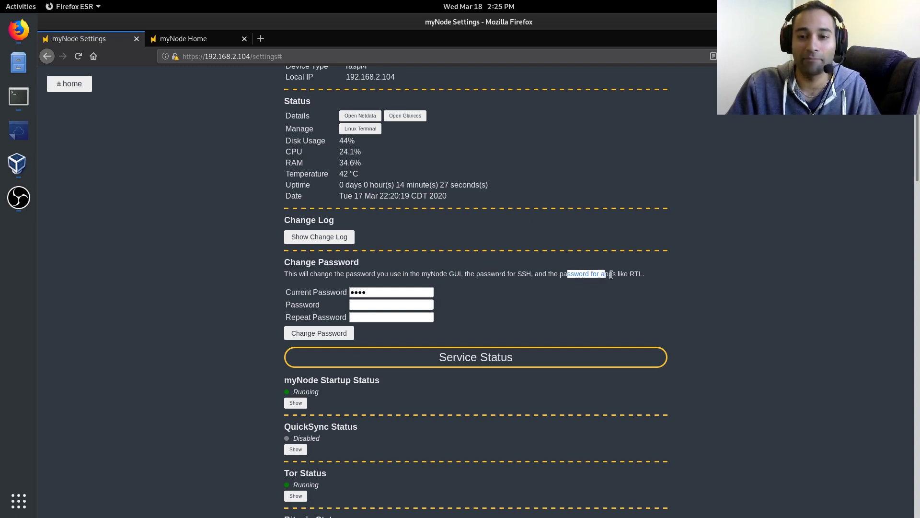
left_click_drag(629, 274, 645, 273)
left_click(567, 344)
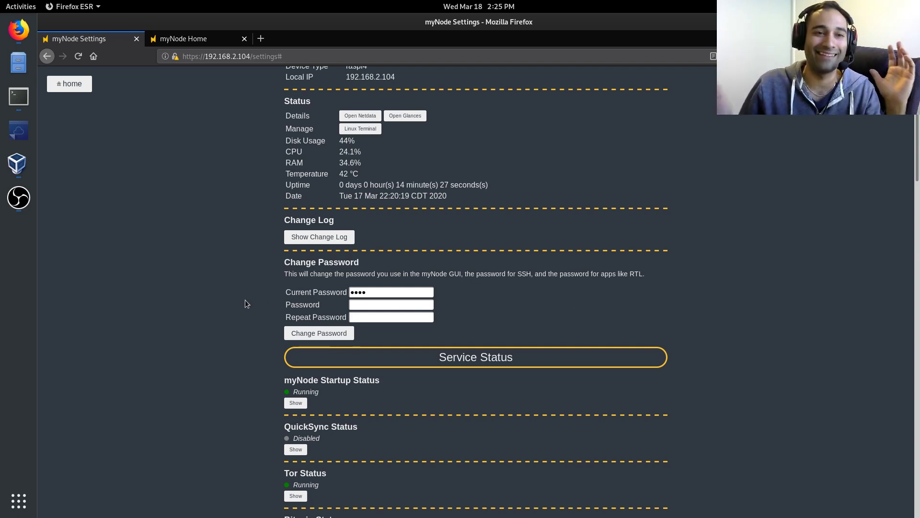
Review the myNode Startup, QuickSync and Tor entries in the Service Status list
scroll(238, 267, "down", 5)
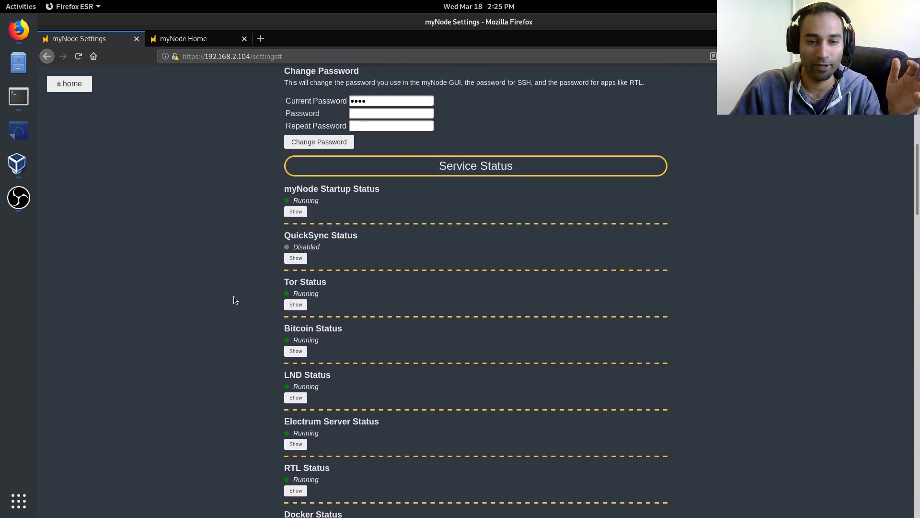
scroll(198, 269, "down", 3)
scroll(240, 249, "up", 3)
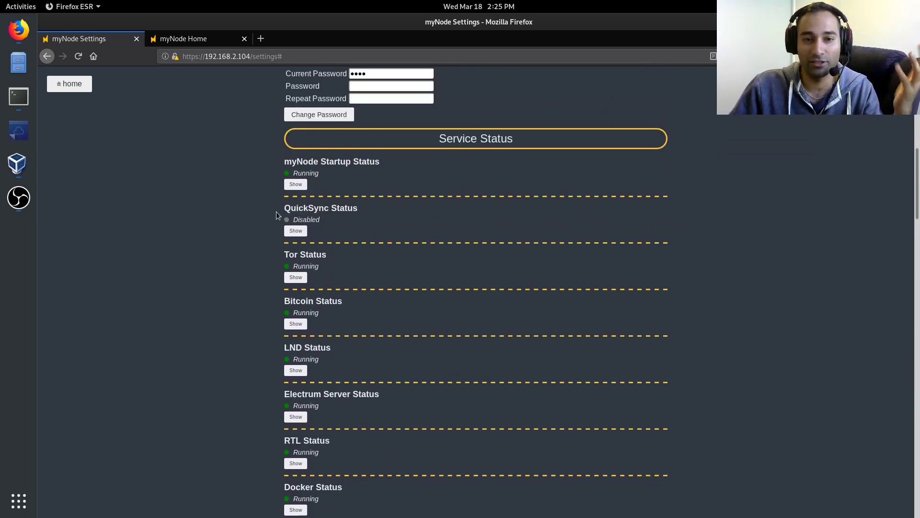
scroll(271, 168, "down", 1)
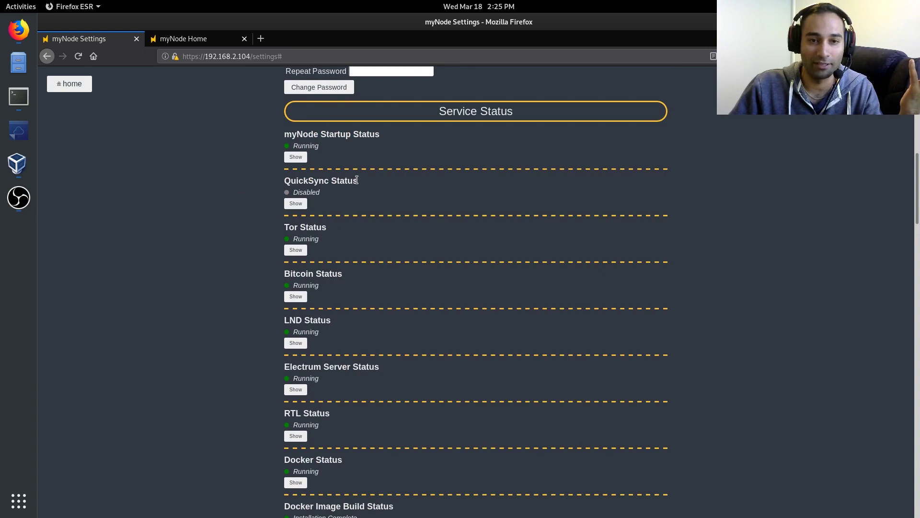
left_click_drag(357, 179, 274, 180)
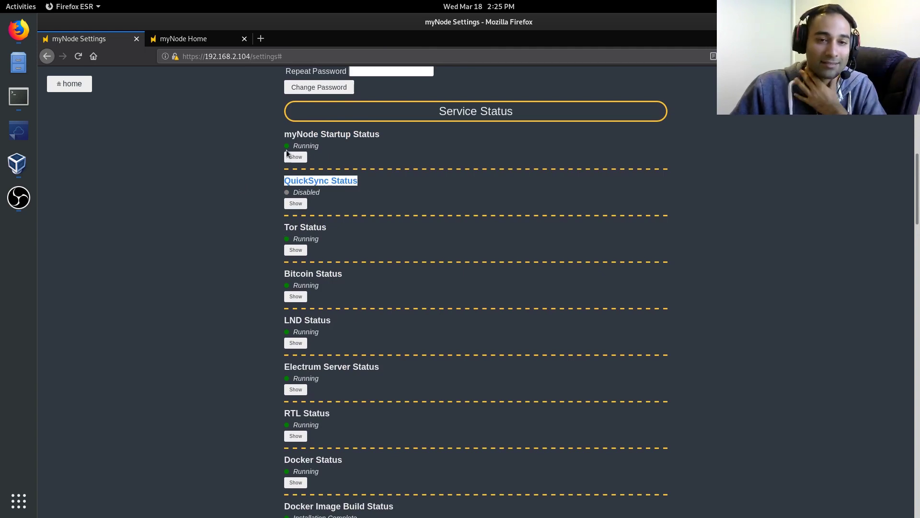
left_click_drag(283, 136, 387, 137)
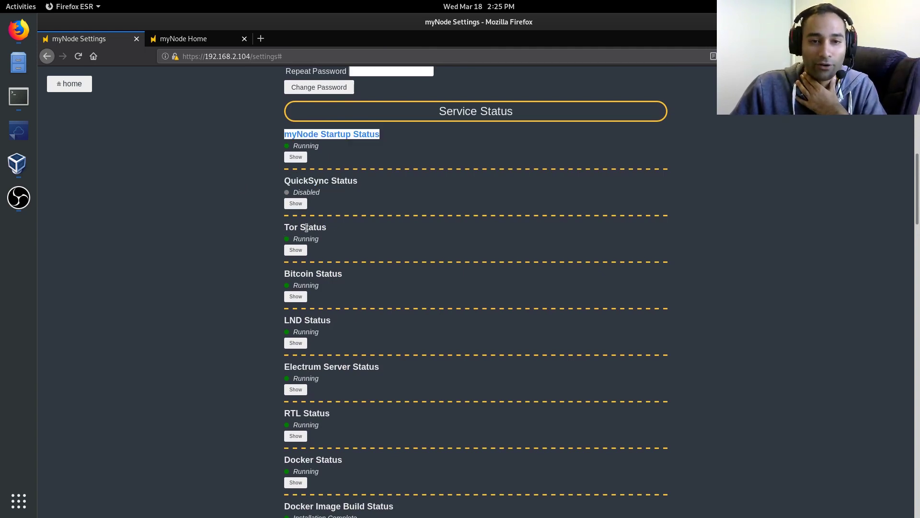
left_click_drag(288, 227, 335, 240)
left_click(302, 204)
Scroll past the remaining services down to the User Interface and Device sections
scroll(302, 204, "down", 3)
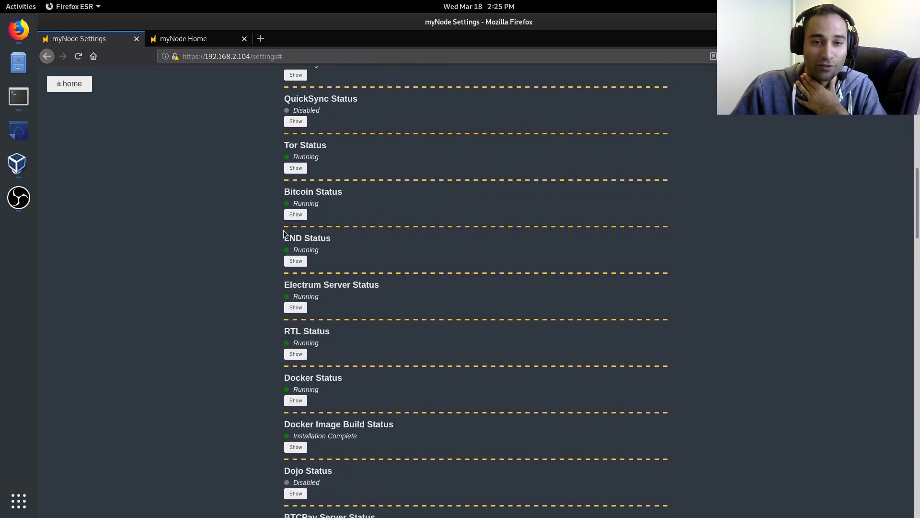
scroll(316, 250, "down", 2)
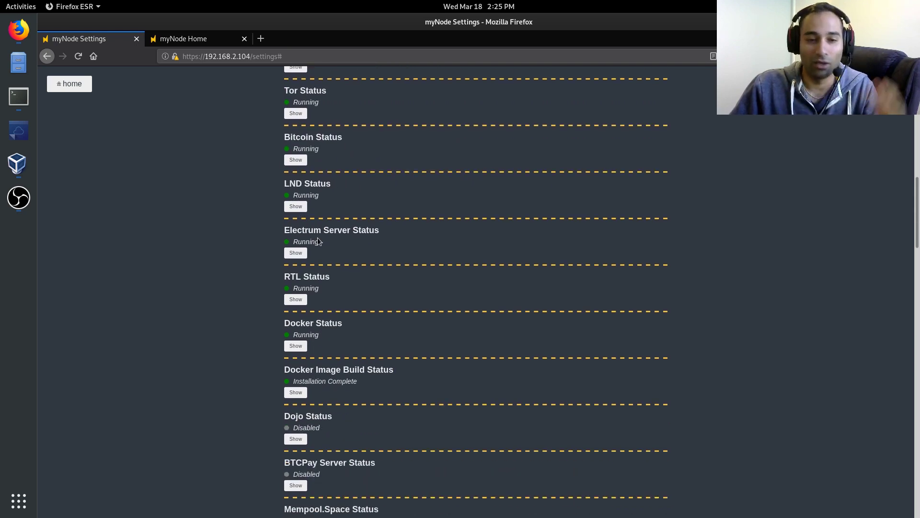
scroll(318, 241, "down", 3)
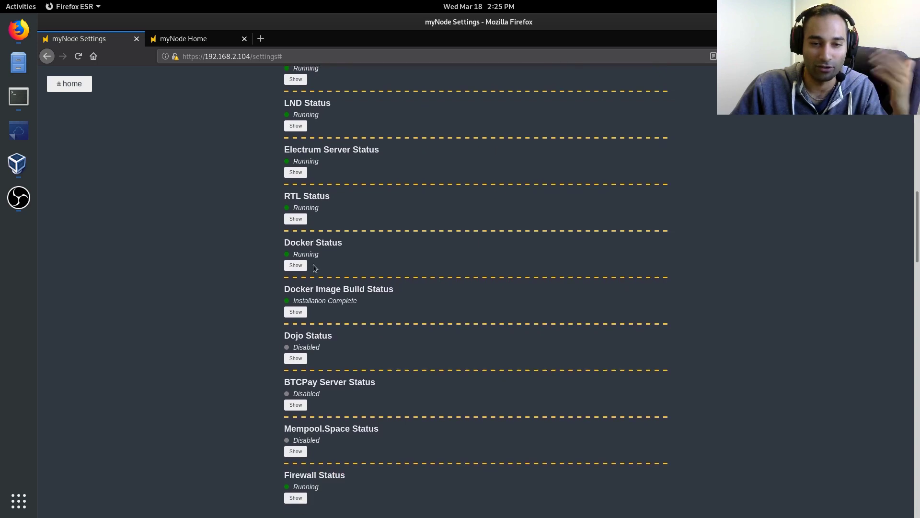
scroll(353, 273, "down", 3)
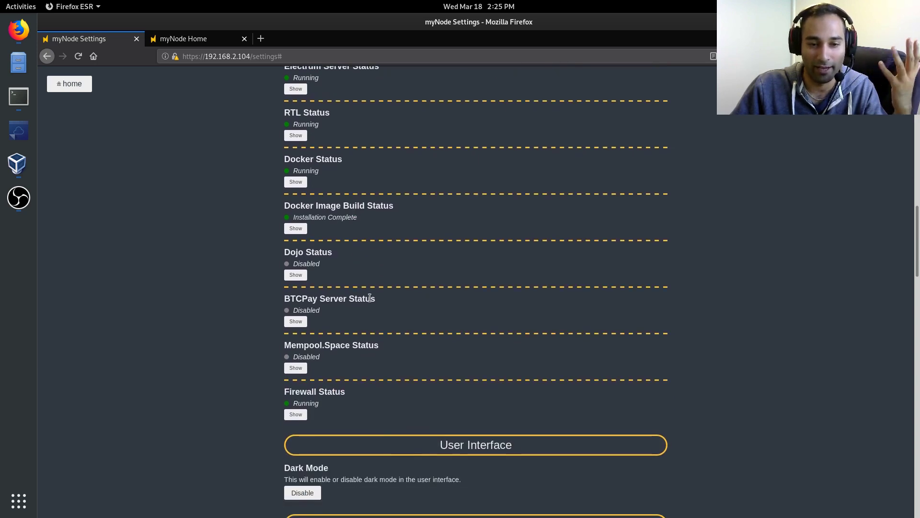
scroll(350, 269, "down", 4)
scroll(327, 187, "down", 3)
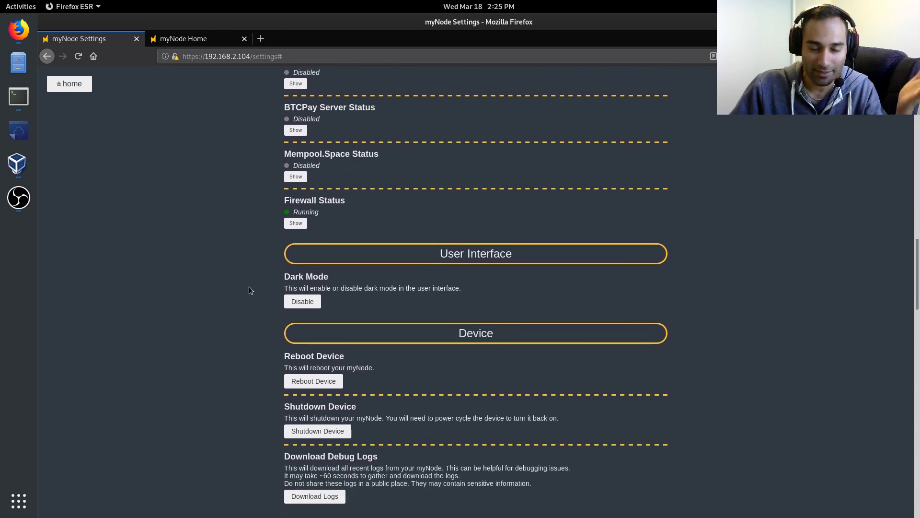
Read the Device options for reboot, Shutdown Device and debug logs, continuing down to Firewall
scroll(249, 290, "down", 3)
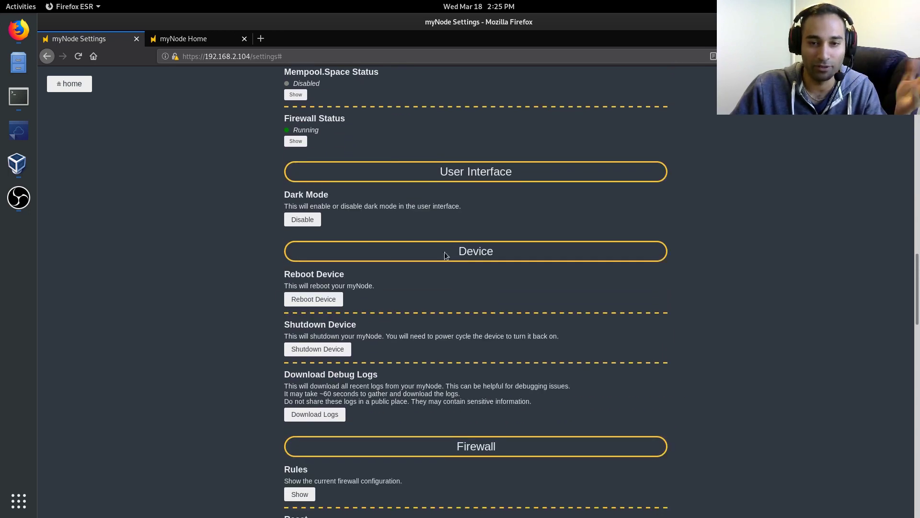
scroll(273, 292, "down", 1)
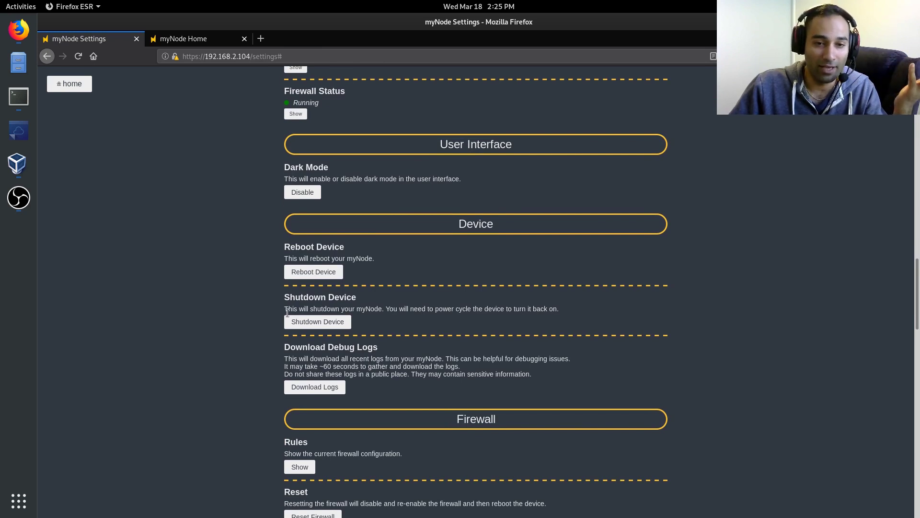
scroll(235, 320, "down", 1)
scroll(234, 320, "down", 2)
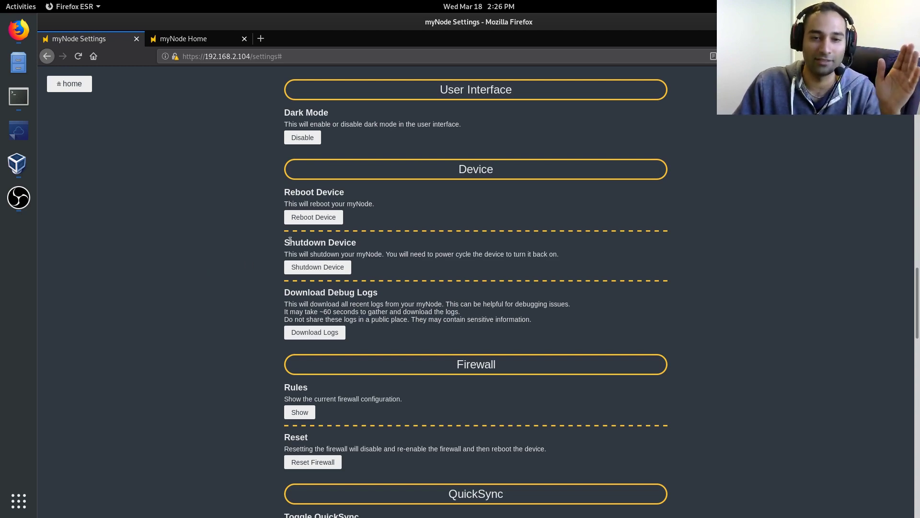
left_click_drag(285, 240, 396, 254)
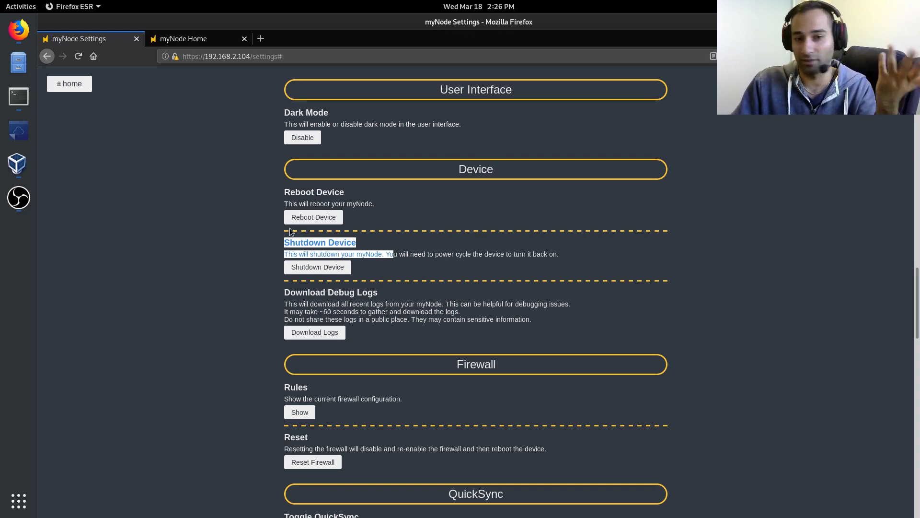
left_click(206, 238)
scroll(207, 238, "down", 2)
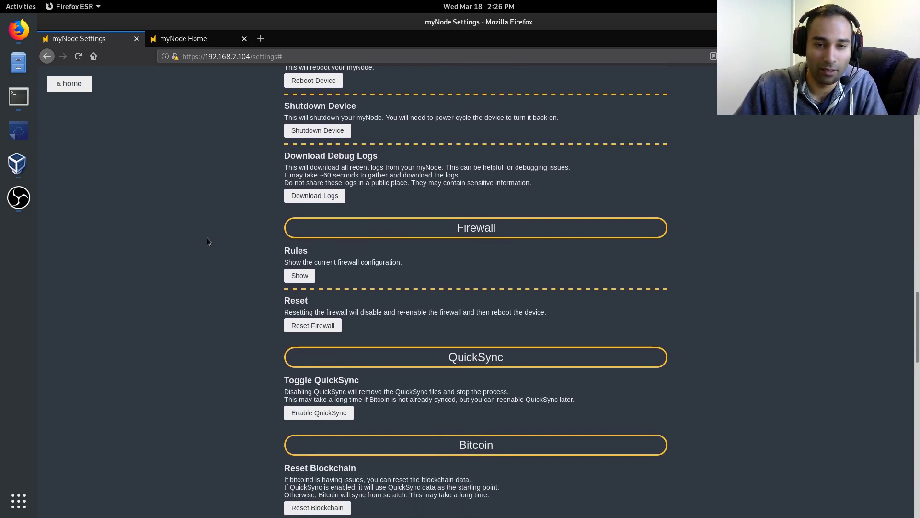
scroll(211, 238, "down", 1)
Show the current firewall rules and inspect the ALLOW lines starting at port 22
left_click(297, 250)
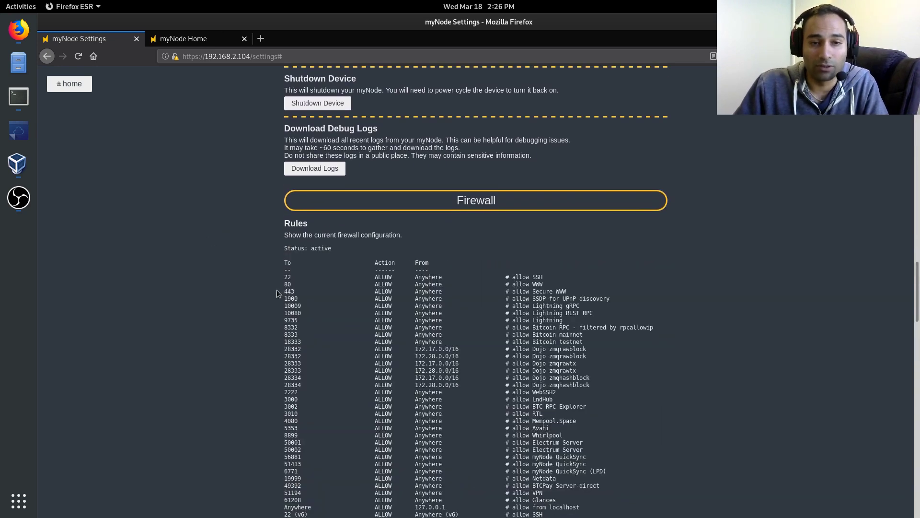
scroll(277, 261, "down", 5)
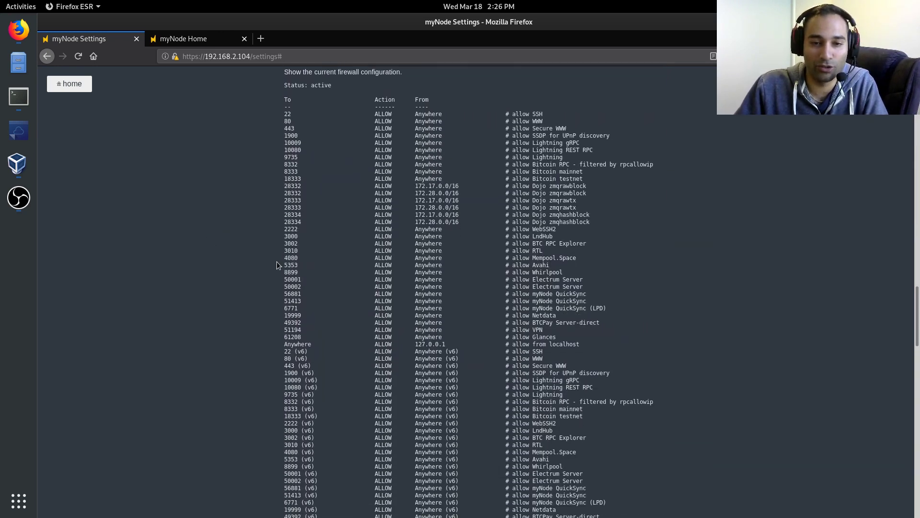
scroll(486, 262, "up", 1)
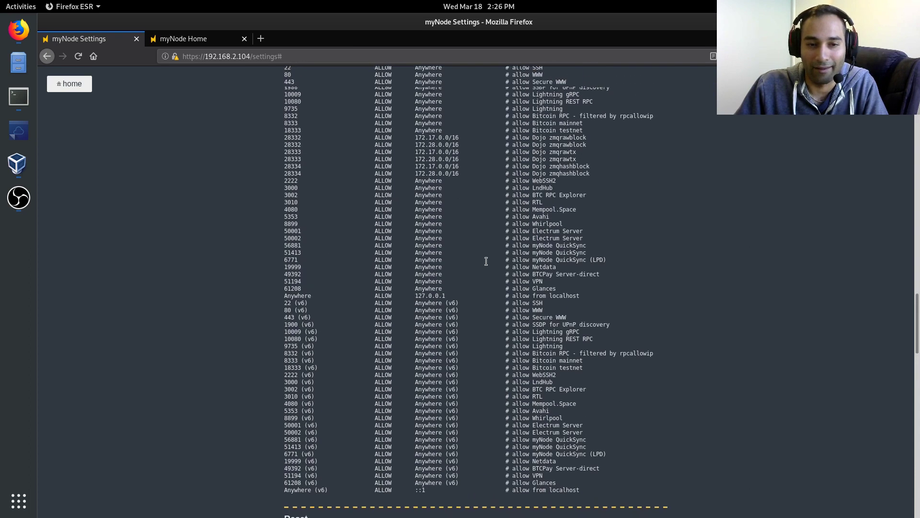
scroll(486, 261, "up", 1)
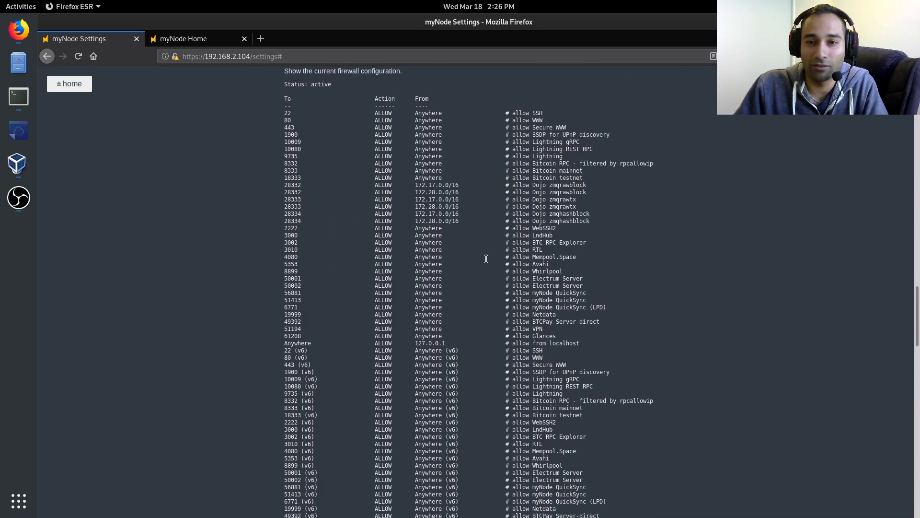
left_click_drag(282, 139, 557, 382)
left_click(557, 382)
Scroll through the firewall rules table, reviewing the IPv4 ALLOW rules
scroll(474, 246, "down", 1)
scroll(474, 246, "up", 1)
scroll(521, 218, "down", 3)
scroll(521, 218, "up", 1)
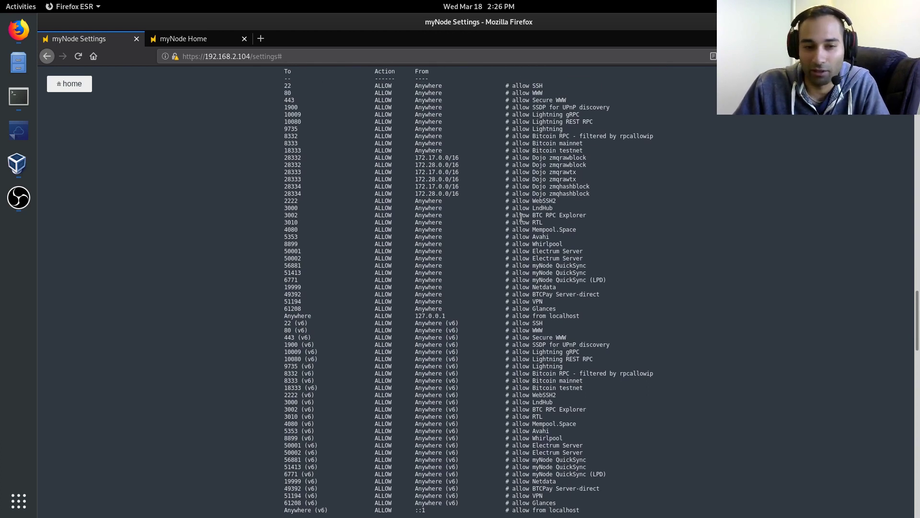
scroll(521, 218, "up", 2)
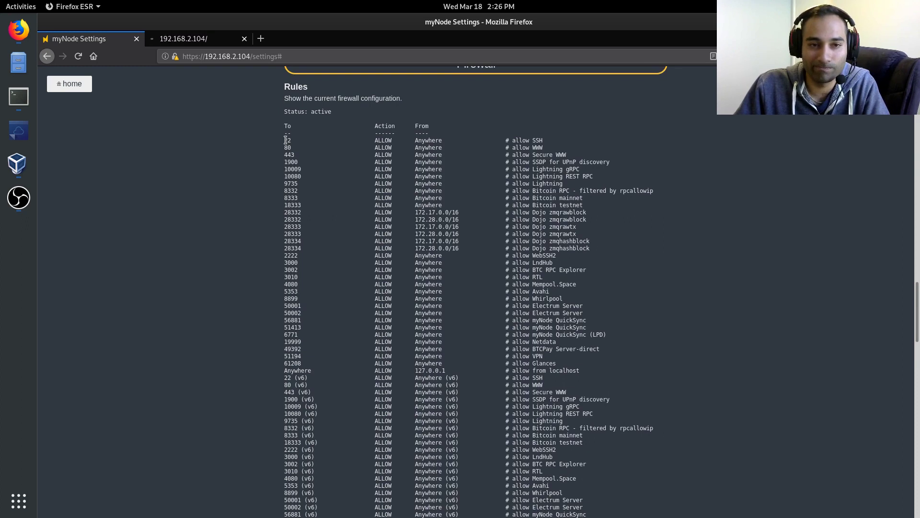
left_click_drag(284, 140, 589, 372)
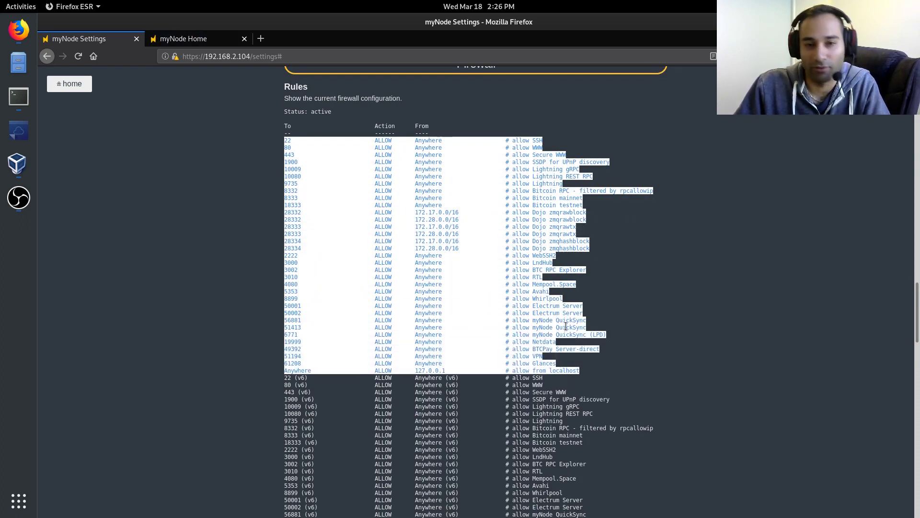
left_click(368, 202)
scroll(467, 167, "up", 3)
scroll(298, 205, "down", 4)
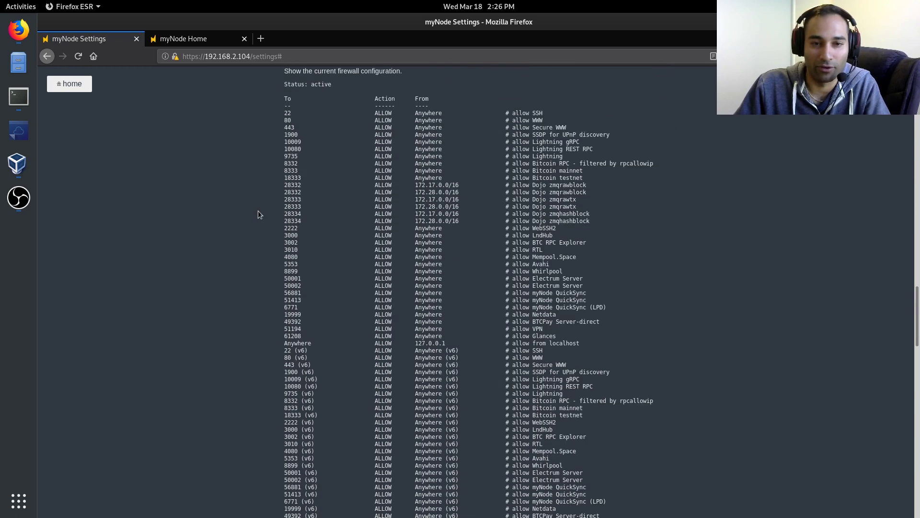
scroll(255, 196, "down", 3)
scroll(255, 196, "up", 3)
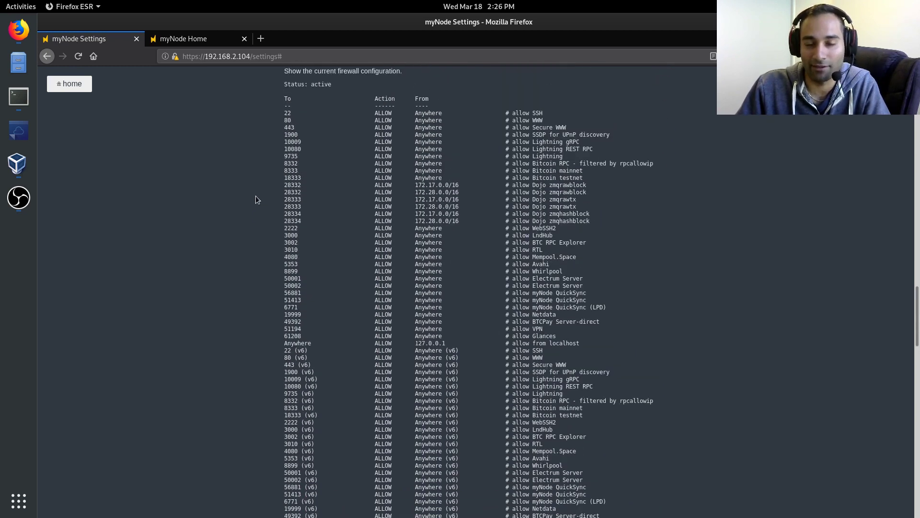
scroll(269, 211, "down", 5)
Scroll past QuickSync to the Bitcoin settings section
scroll(345, 259, "down", 1)
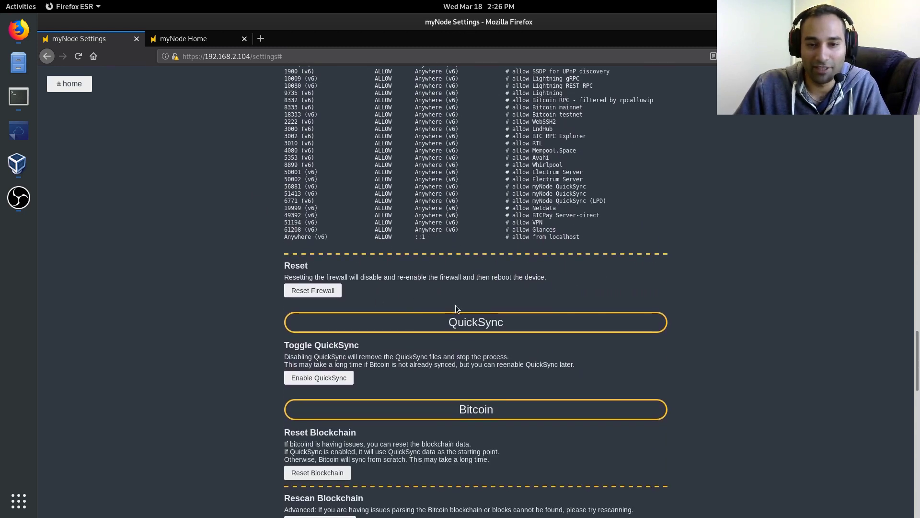
scroll(456, 301, "down", 2)
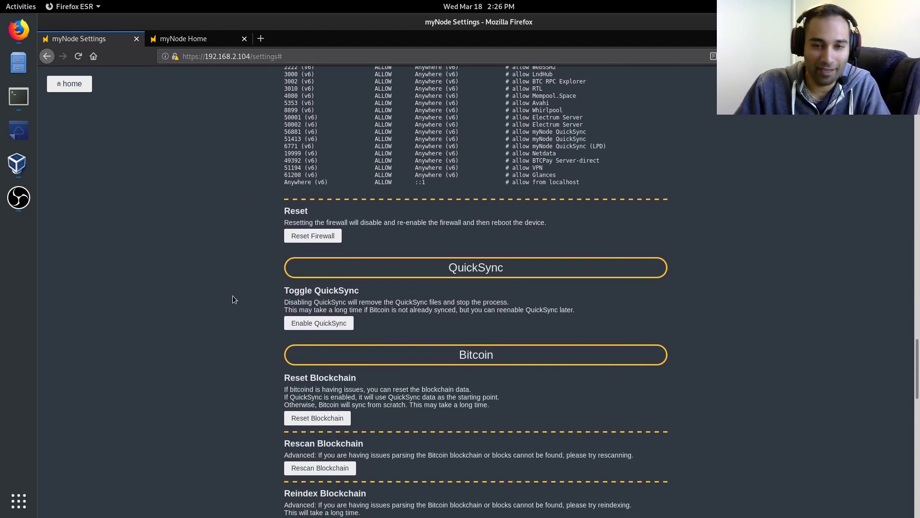
scroll(232, 296, "down", 5)
scroll(244, 258, "down", 2)
left_click_drag(450, 188, 479, 191)
left_click(509, 211)
Continue through Lightning, Electrum Server and Tor to the Services and Advanced settings
scroll(354, 278, "down", 1)
scroll(348, 281, "down", 2)
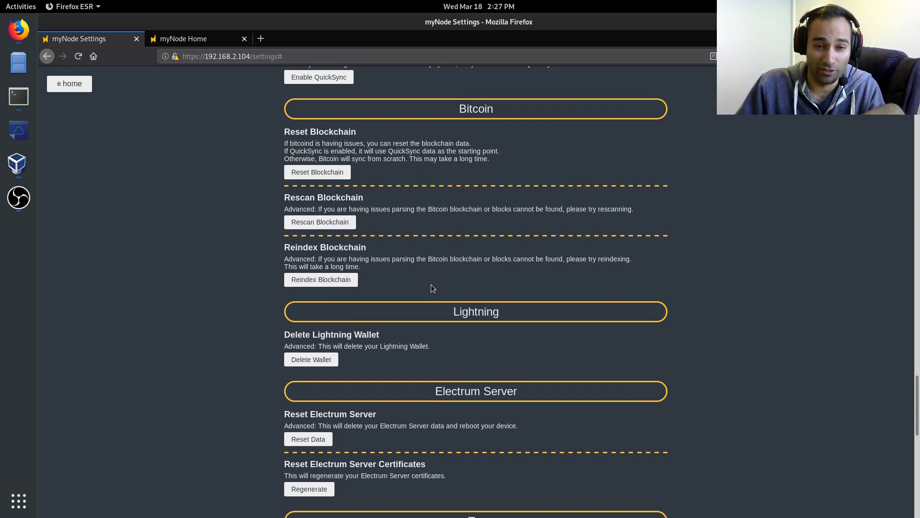
scroll(431, 285, "down", 1)
scroll(432, 284, "down", 2)
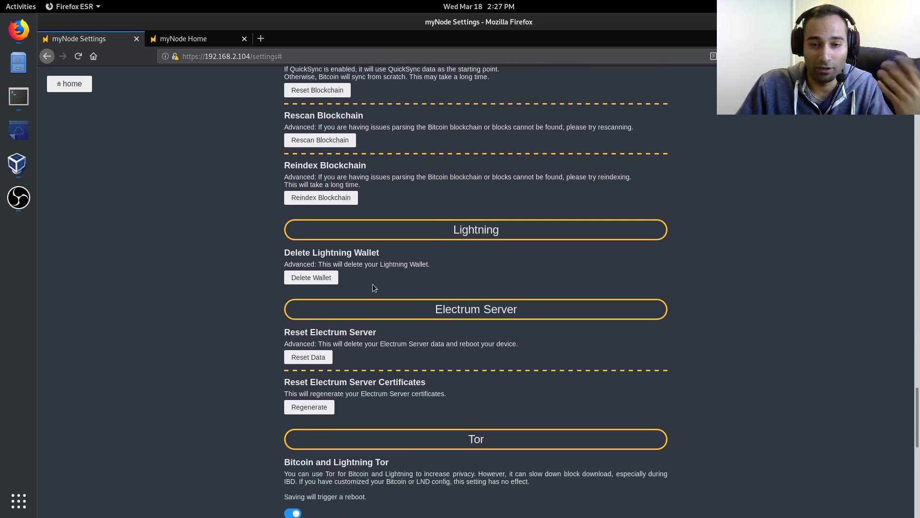
scroll(378, 281, "down", 2)
left_click_drag(421, 267, 515, 255)
left_click(516, 255)
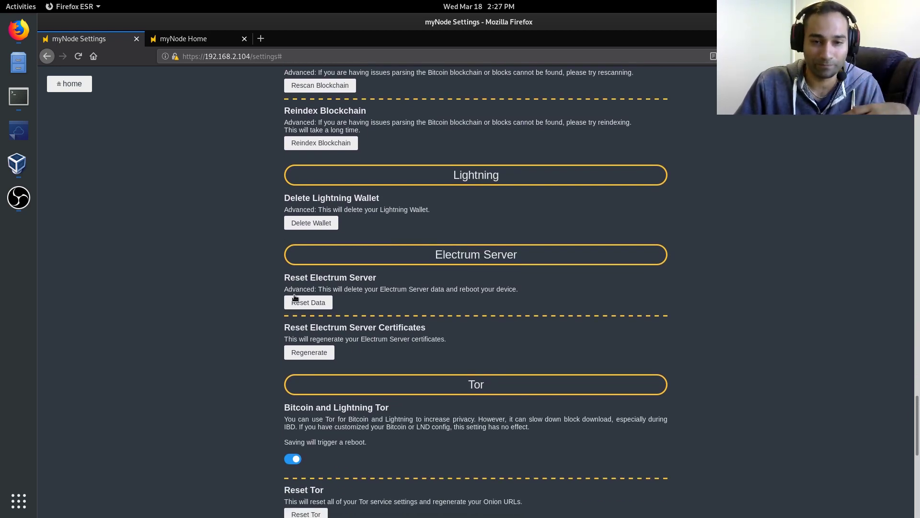
scroll(243, 307, "down", 1)
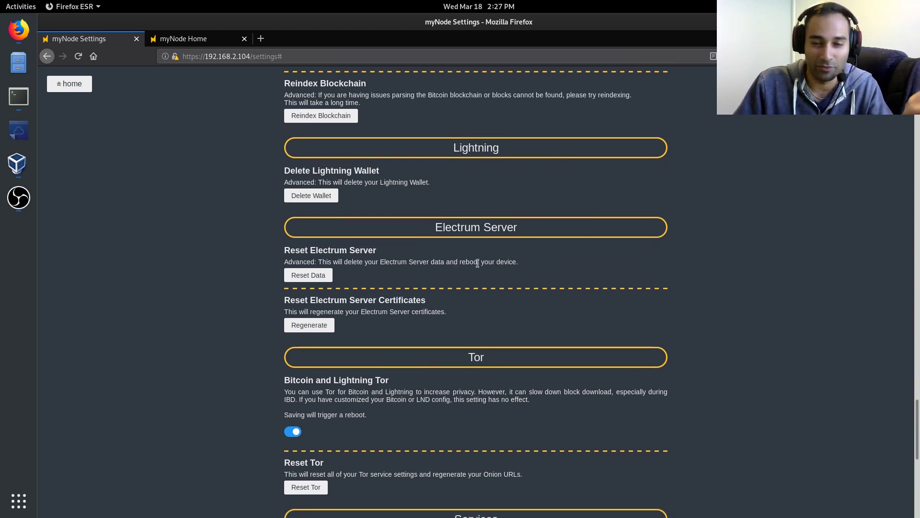
scroll(482, 261, "down", 4)
Scroll down to Reinstall Applications, Factory Reset and the Developer section's Uploader Device option
scroll(510, 316, "down", 2)
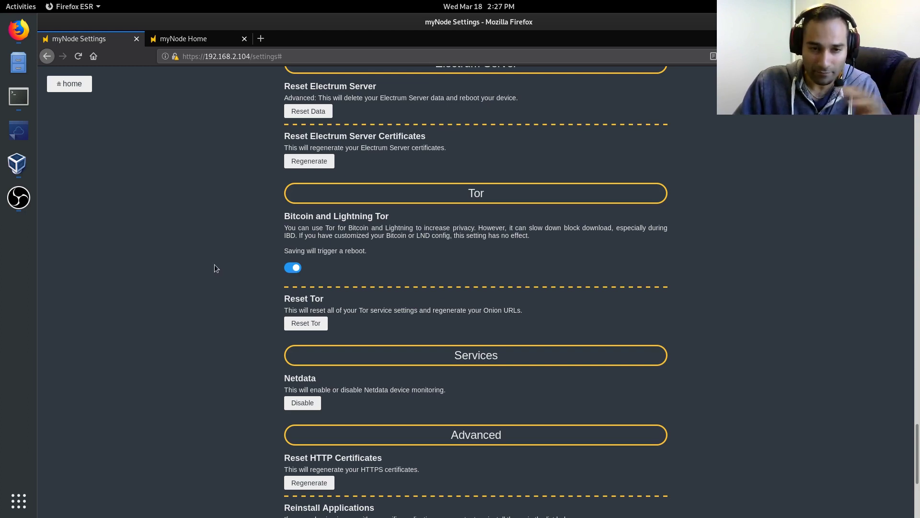
scroll(214, 267, "down", 4)
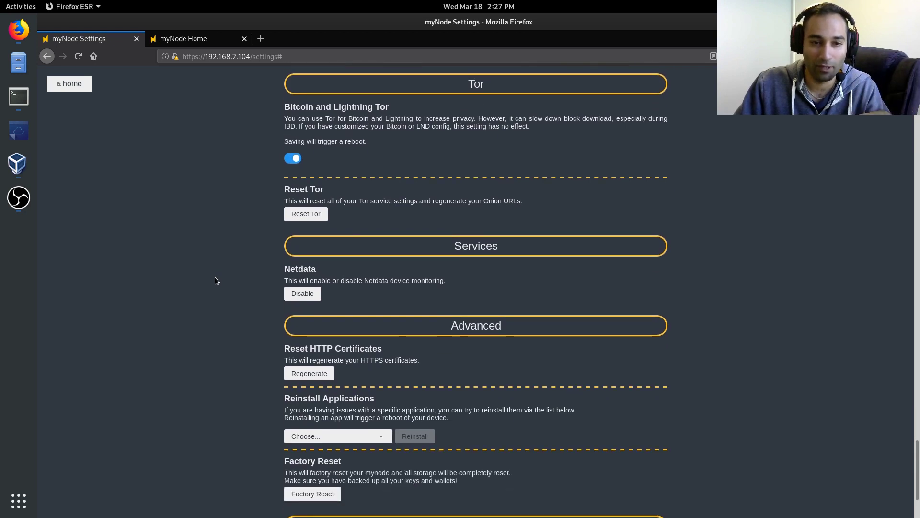
scroll(218, 288, "down", 2)
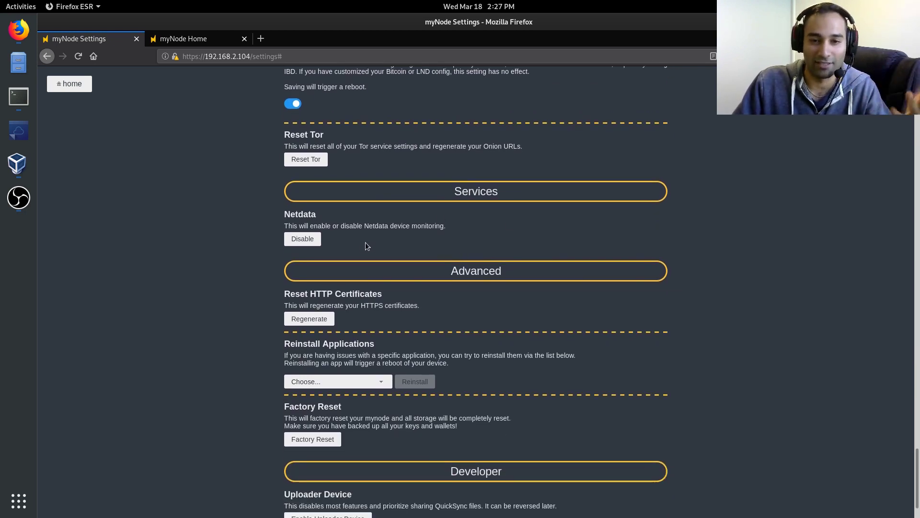
scroll(365, 242, "down", 2)
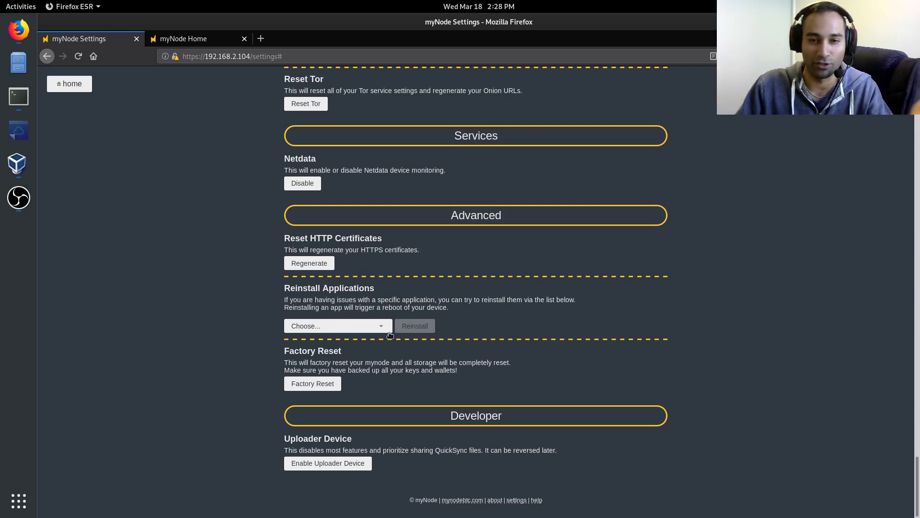
Return to the top of Settings and go back to the home dashboard
middle_click(240, 423)
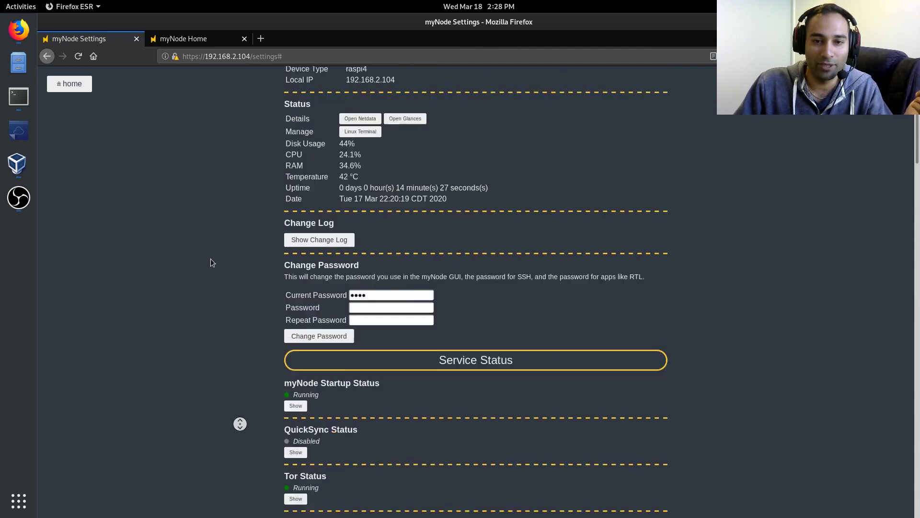
middle_click(210, 209)
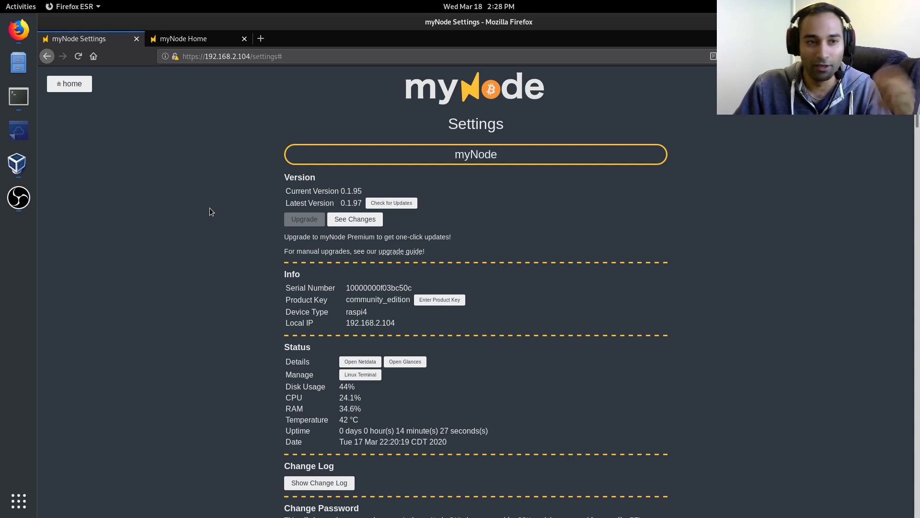
left_click(65, 83)
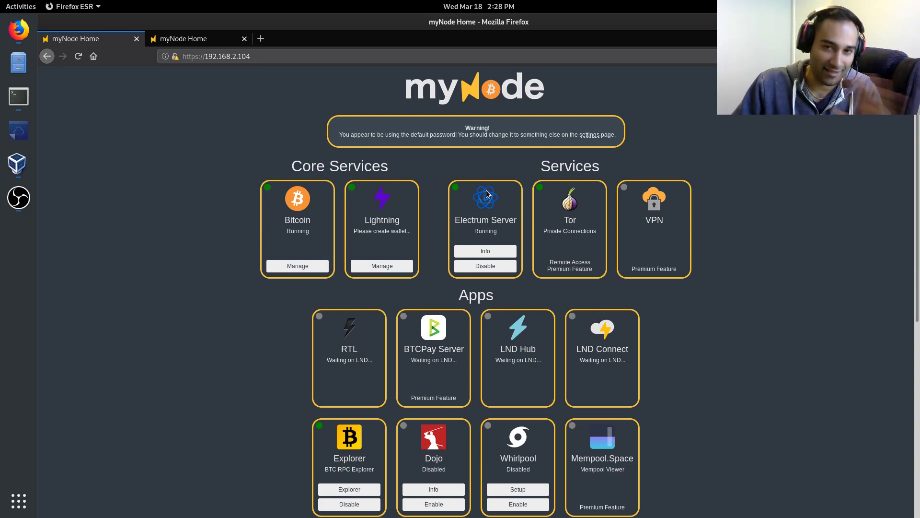
Scroll through the dashboard's Core Services, Services and Apps, including the Community Edition upgrade notice
scroll(484, 196, "down", 6)
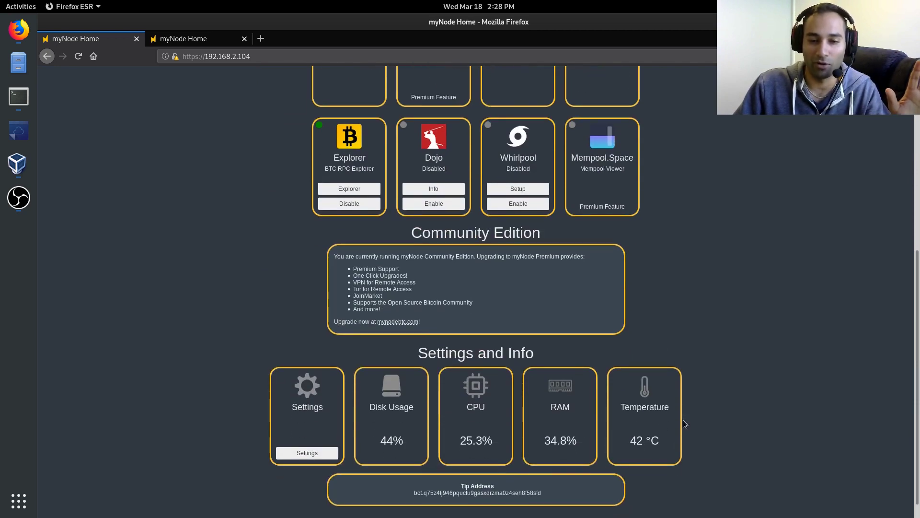
scroll(267, 254, "up", 6)
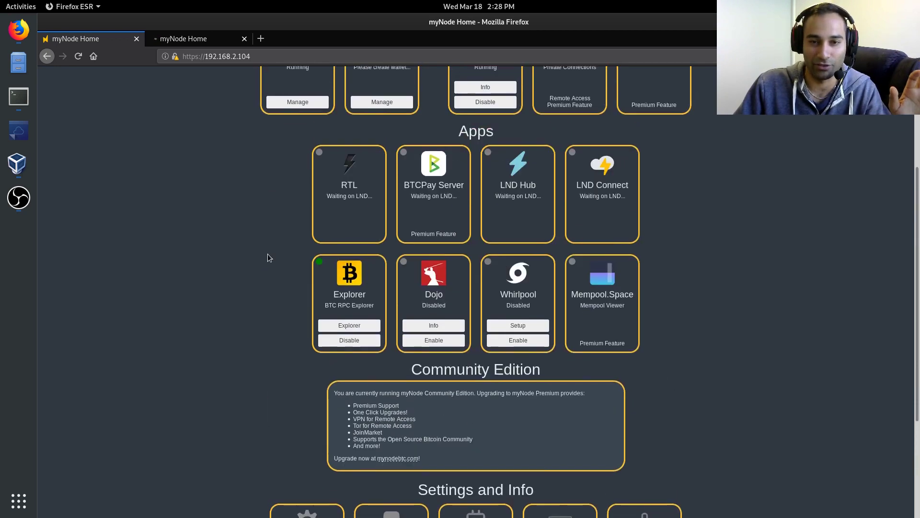
scroll(246, 271, "down", 6)
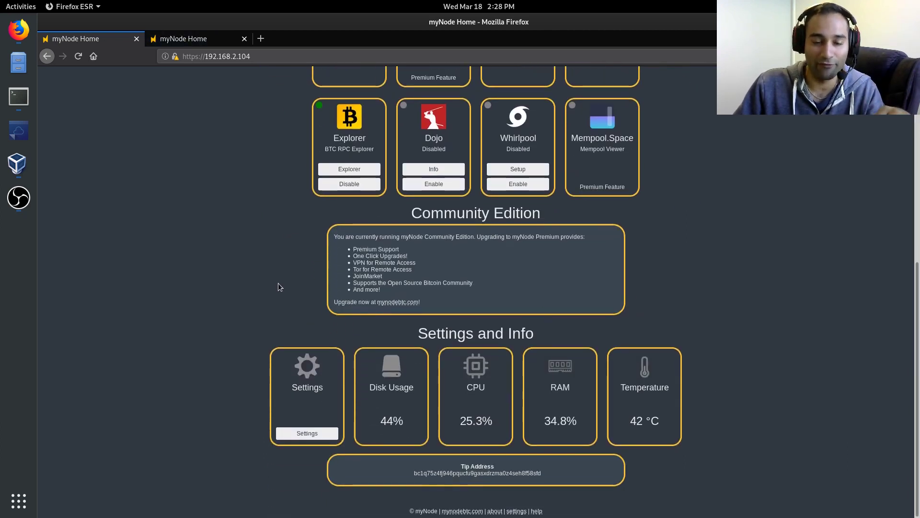
scroll(250, 281, "up", 5)
scroll(235, 277, "up", 2)
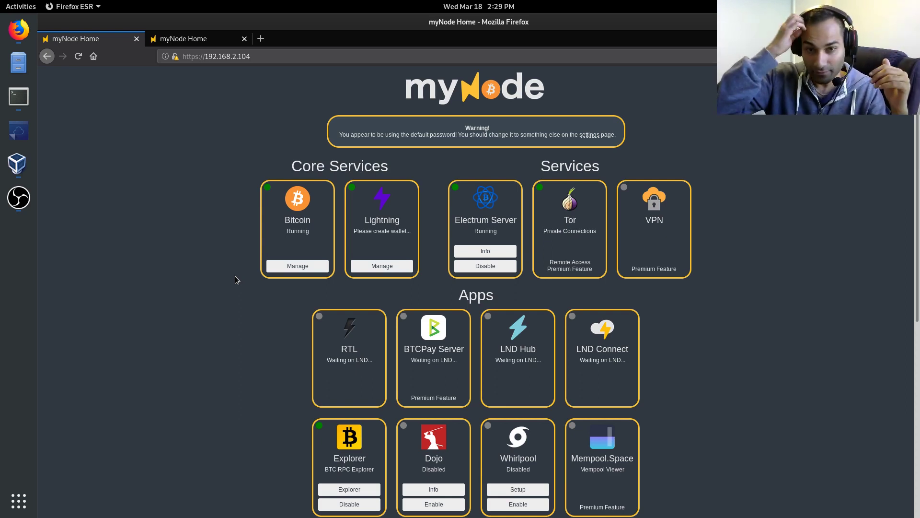
scroll(243, 277, "down", 3)
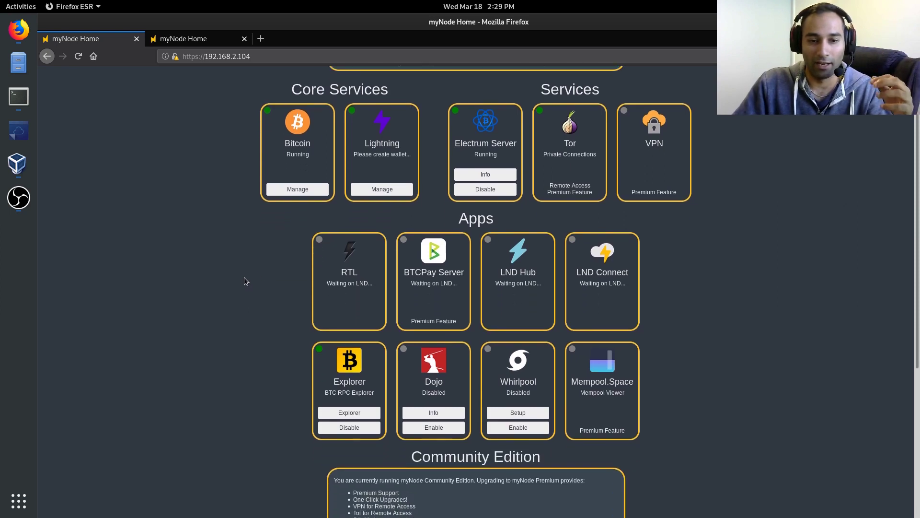